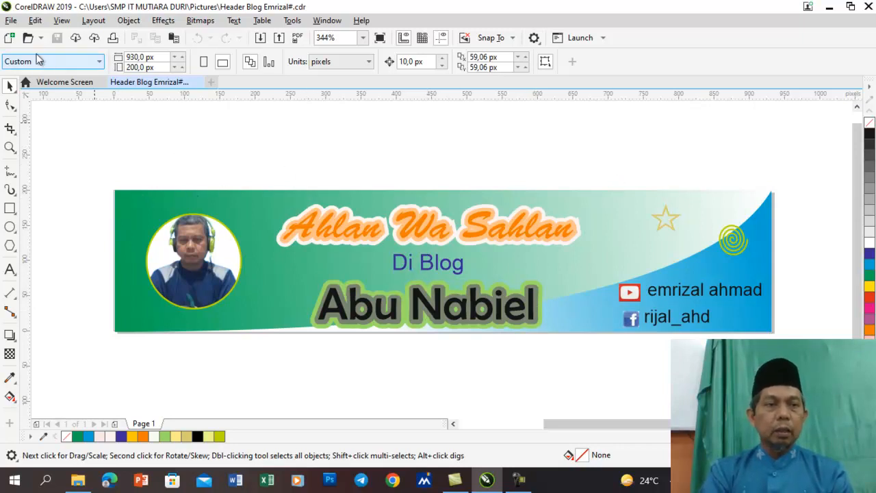
# Start exporting the header design as a JPEG and choose the Header Animasi folder in Documents as the destination
pyautogui.click(10, 20)
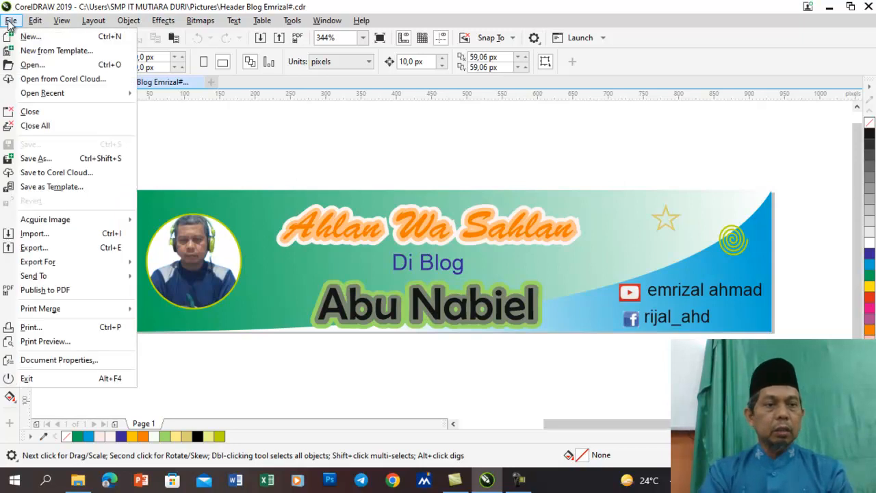
pyautogui.click(33, 247)
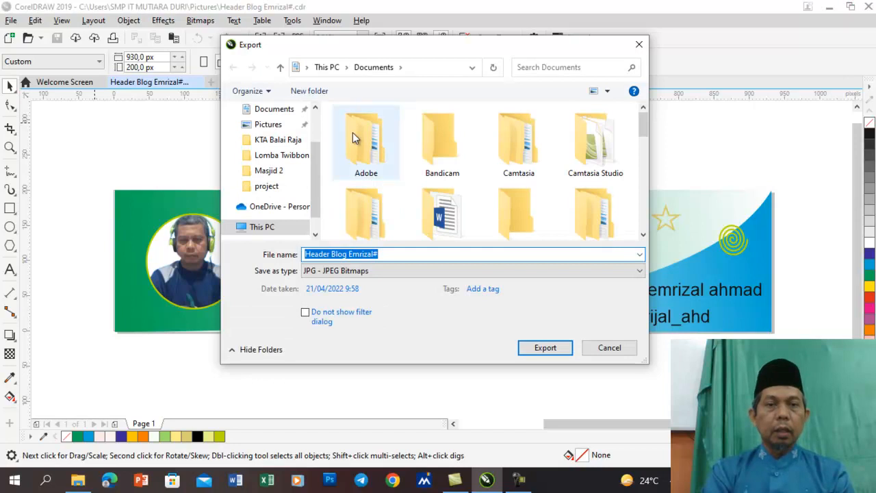
pyautogui.click(274, 109)
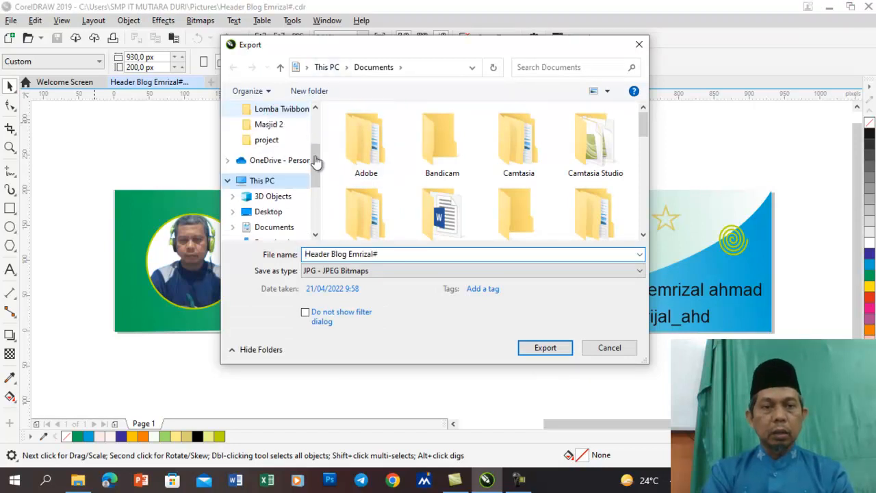
pyautogui.moveTo(316, 160); pyautogui.dragTo(317, 121)
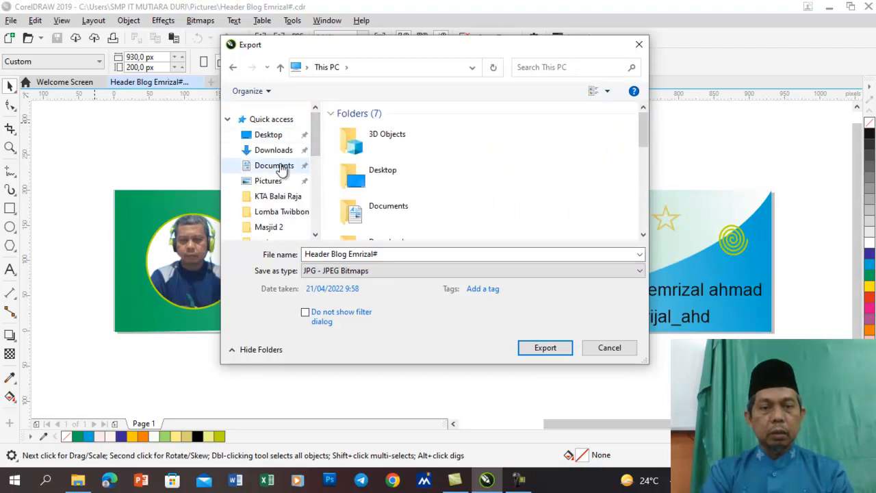
pyautogui.click(283, 167)
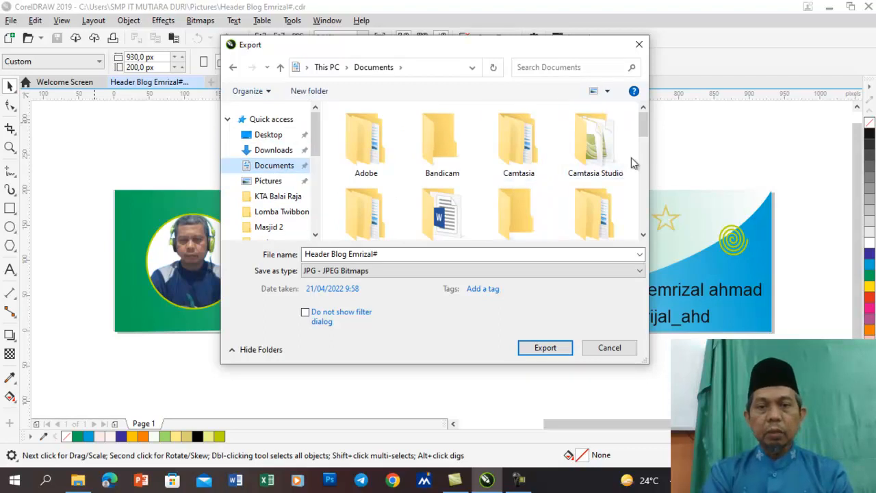
pyautogui.moveTo(644, 129); pyautogui.dragTo(640, 152)
pyautogui.doubleClick(361, 178)
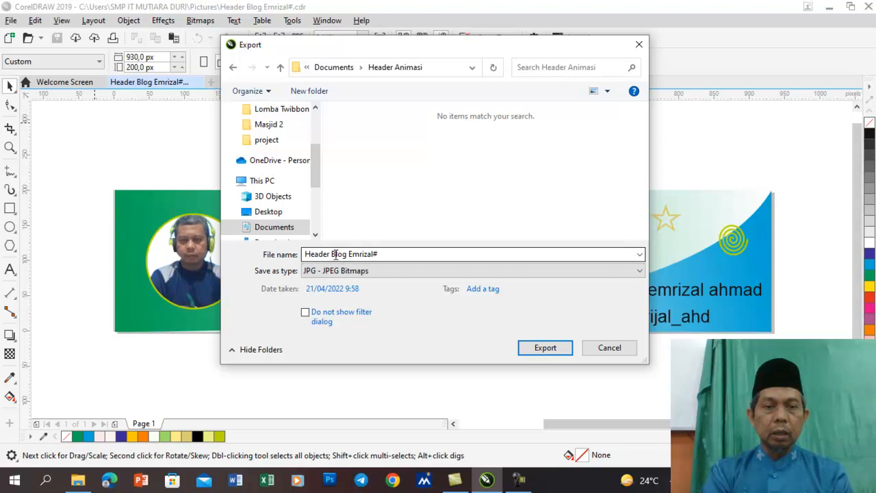
# Name the export file Header 1 and export it as a JPEG with the existing settings
pyautogui.click(369, 253)
pyautogui.moveTo(387, 255); pyautogui.dragTo(332, 254)
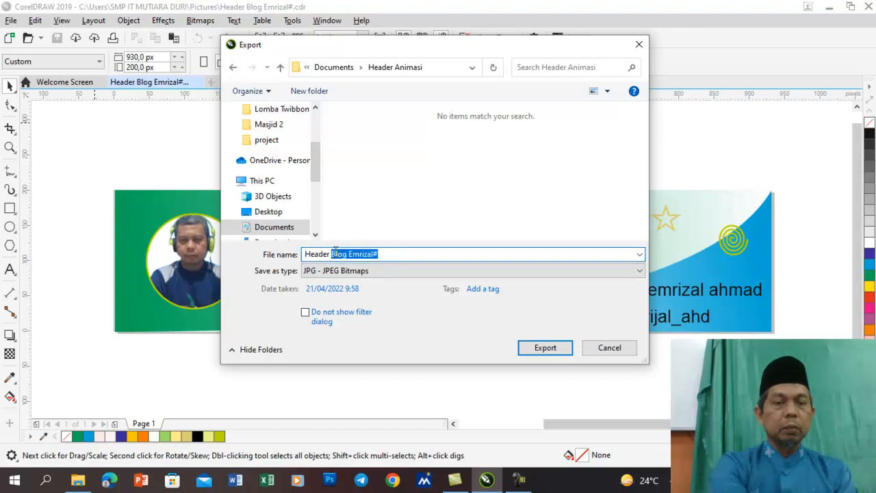
pyautogui.press('BackSpace')
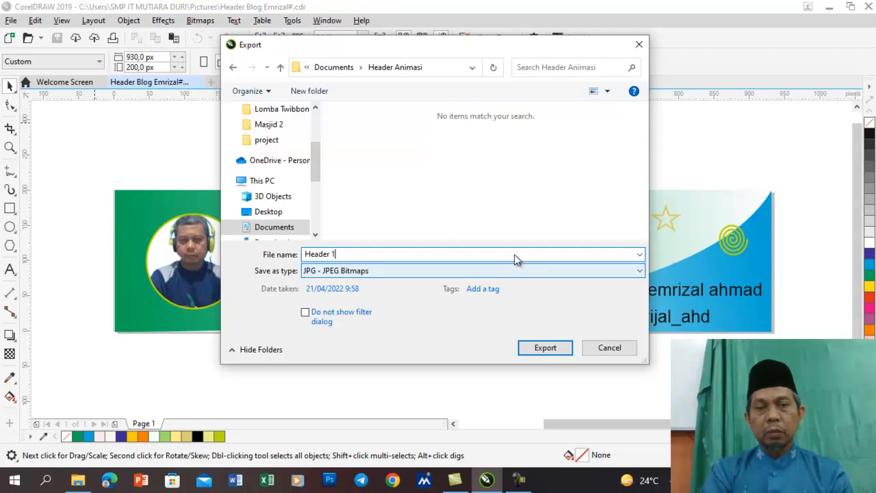
pyautogui.click(540, 350)
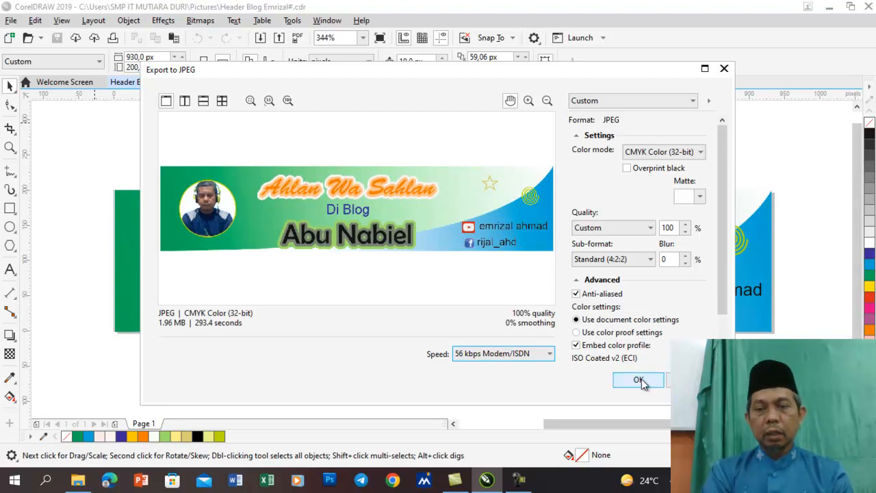
pyautogui.click(637, 381)
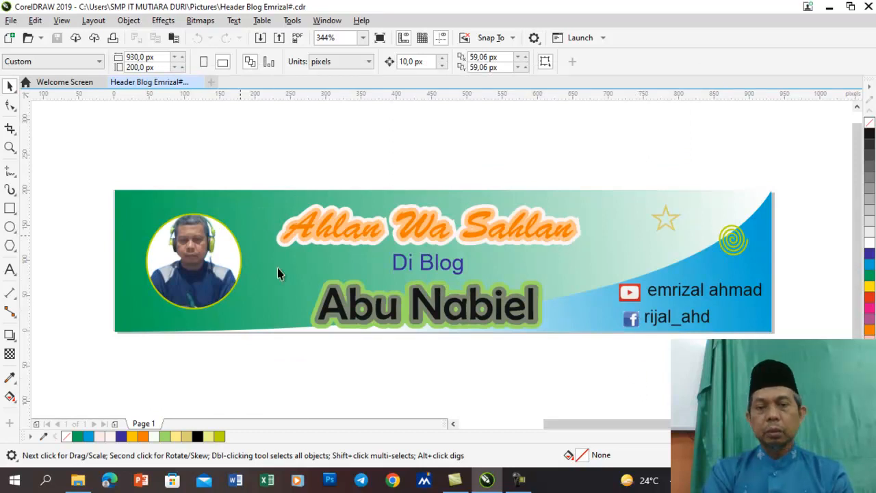
# Delete the Facebook icon together with the account name beside it from the header
pyautogui.moveTo(617, 338); pyautogui.dragTo(728, 306)
pyautogui.click(632, 328)
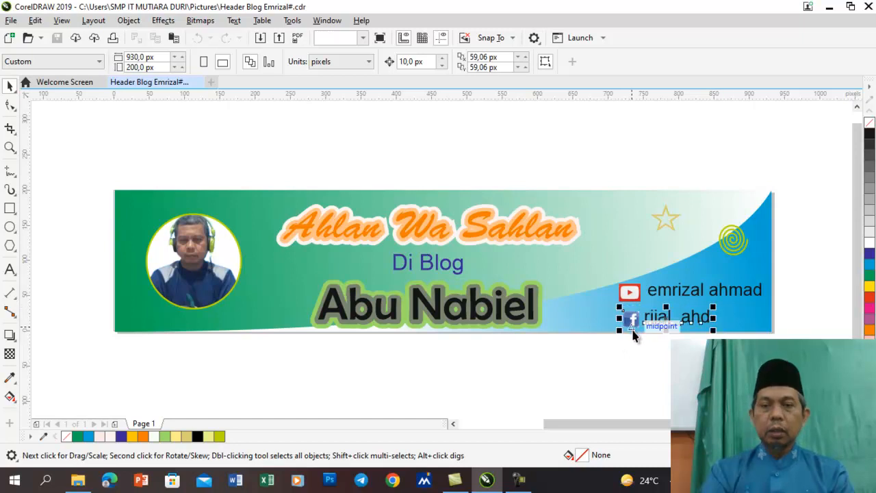
pyautogui.press('Delete')
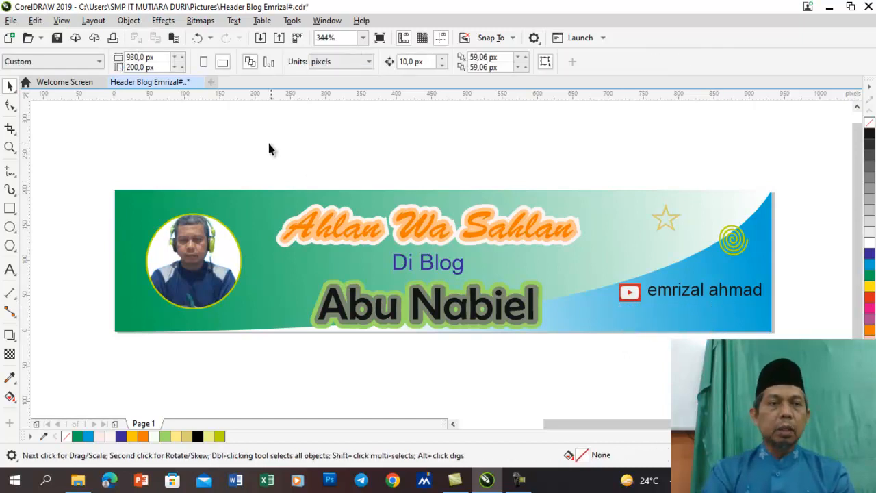
# Export the header without the Facebook line as a JPEG named Header 2 in the Header Animasi folder
pyautogui.click(12, 22)
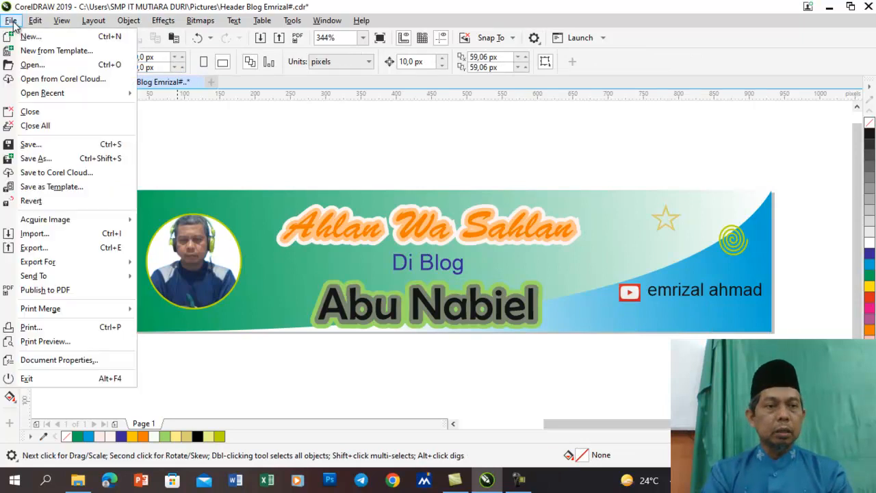
pyautogui.click(34, 247)
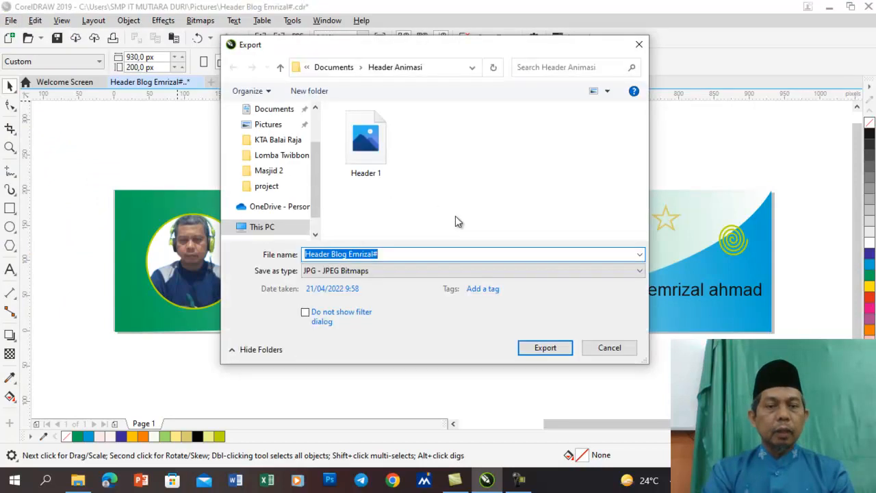
pyautogui.click(378, 177)
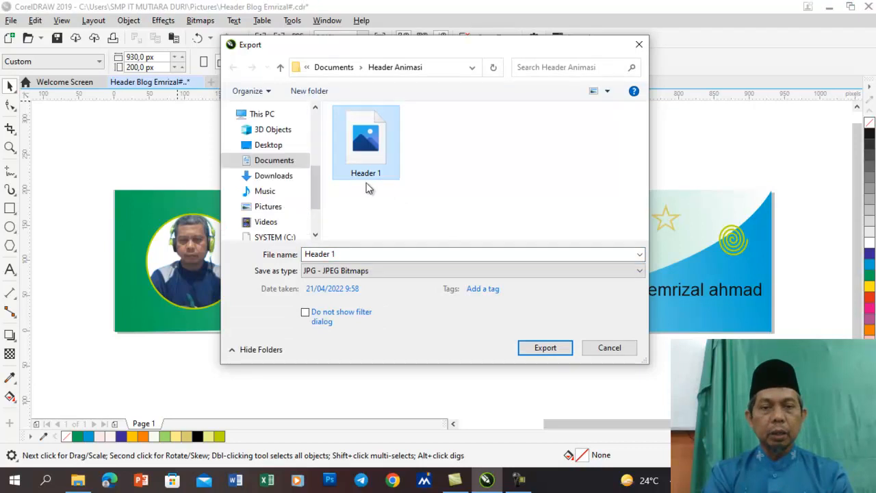
pyautogui.click(348, 252)
pyautogui.doubleClick(345, 253)
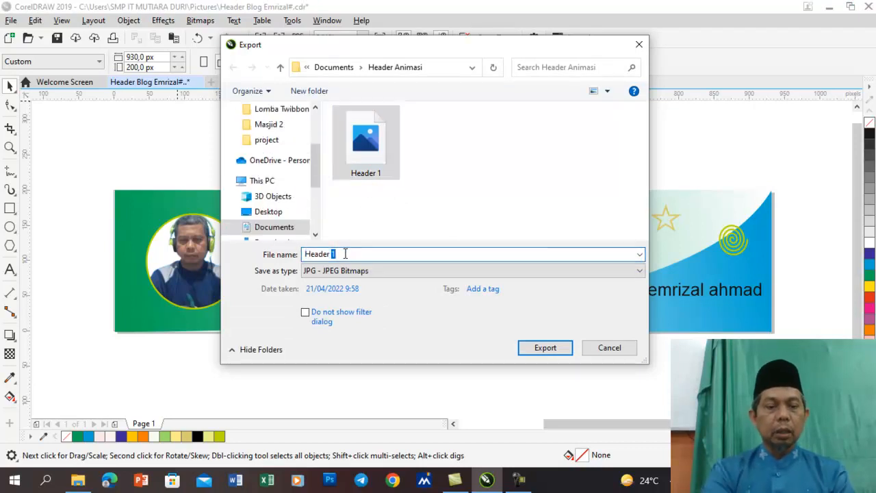
pyautogui.write('2')
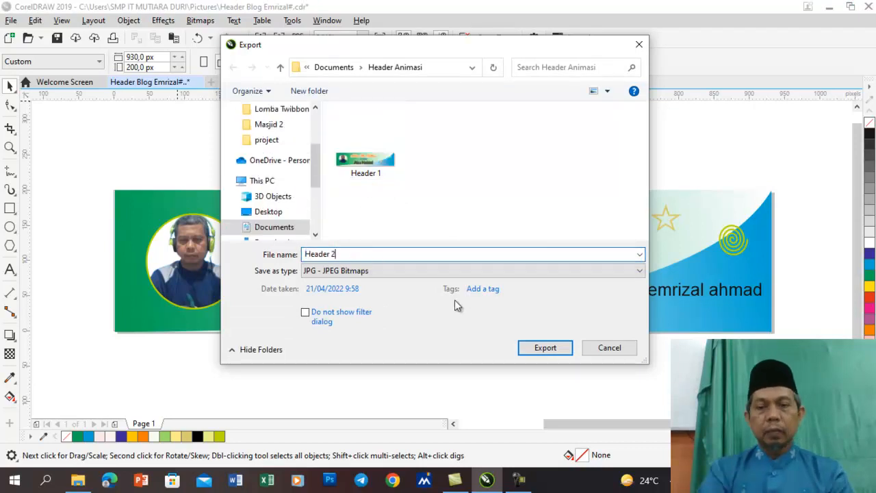
pyautogui.click(556, 349)
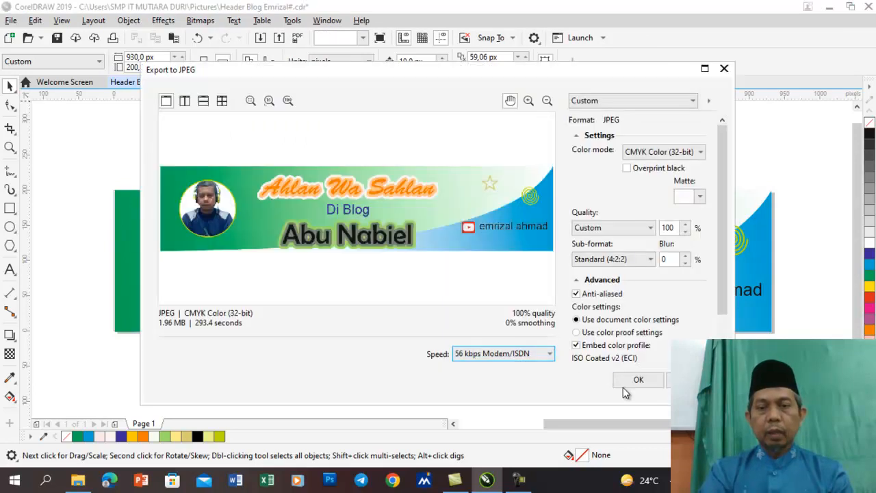
pyautogui.click(634, 383)
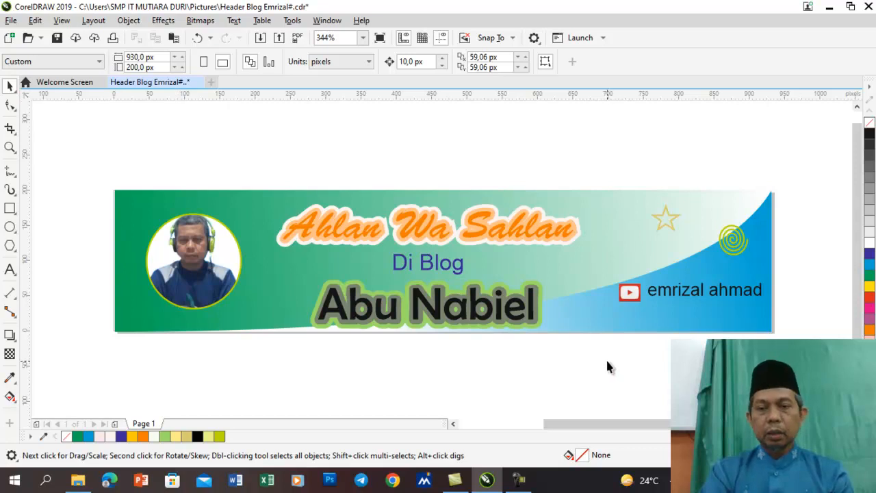
# Delete the star, the spiral, the YouTube icon and the channel name from the header
pyautogui.moveTo(679, 313); pyautogui.dragTo(797, 184)
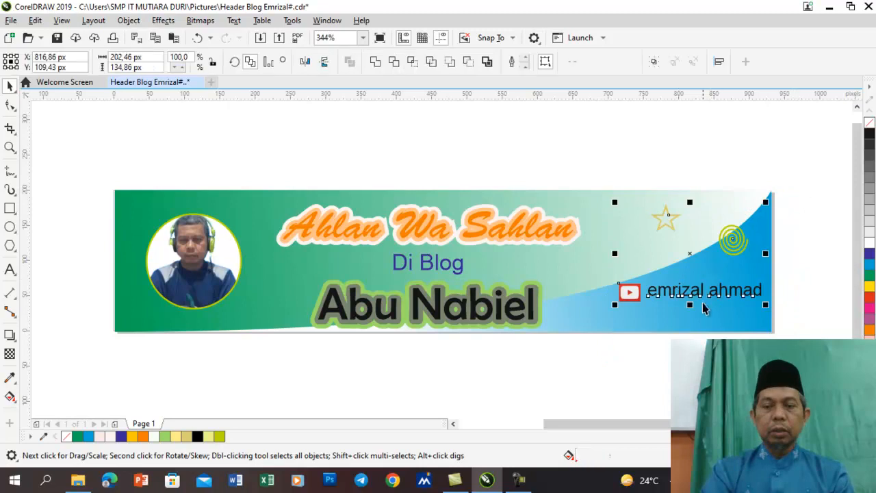
pyautogui.press('Delete')
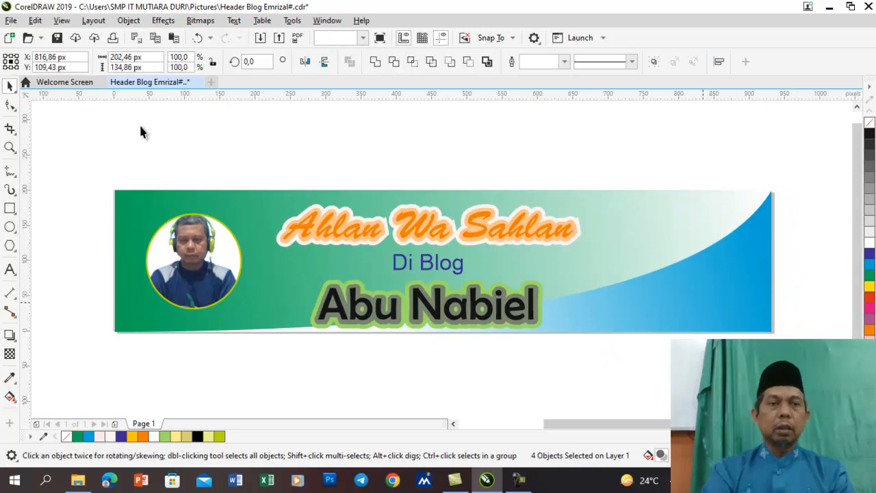
# Export the reduced header as a JPEG named Header 3 in the Header Animasi folder
pyautogui.click(12, 20)
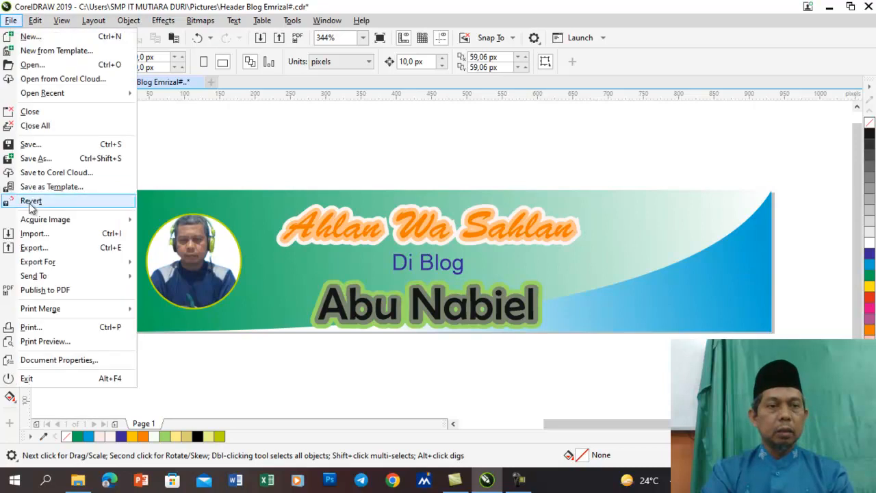
pyautogui.click(34, 248)
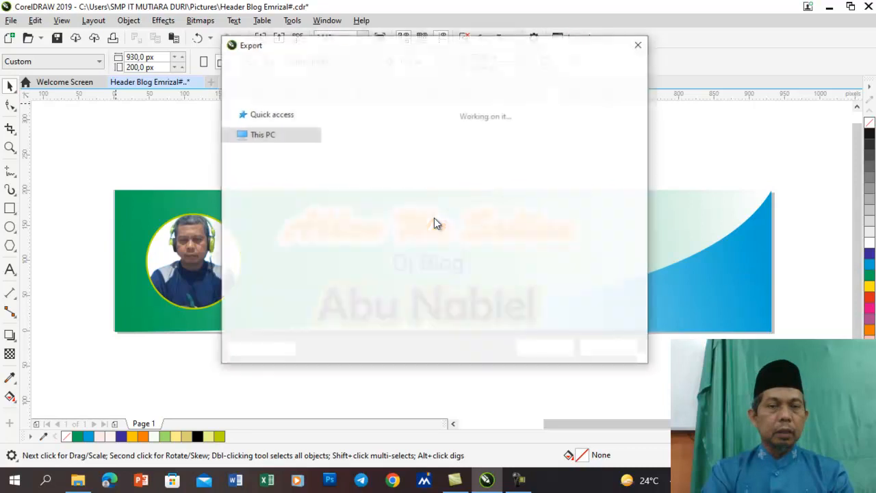
pyautogui.click(445, 118)
pyautogui.click(349, 253)
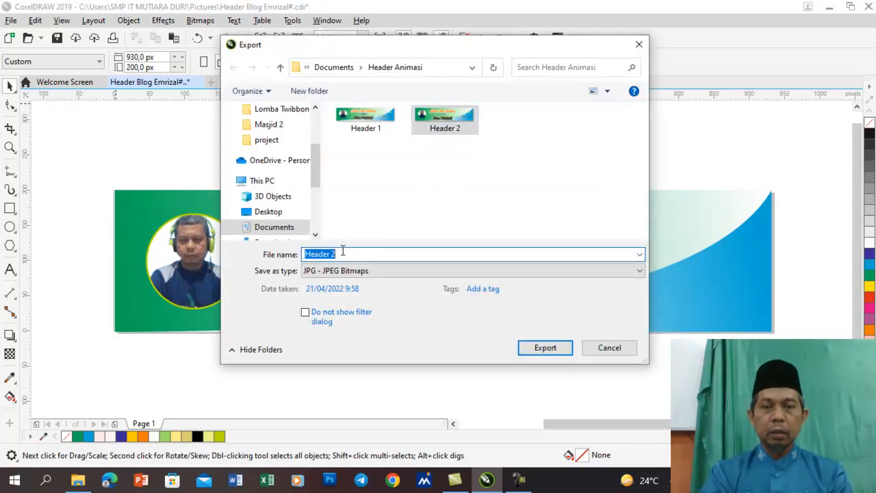
pyautogui.click(341, 254)
pyautogui.press('BackSpace')
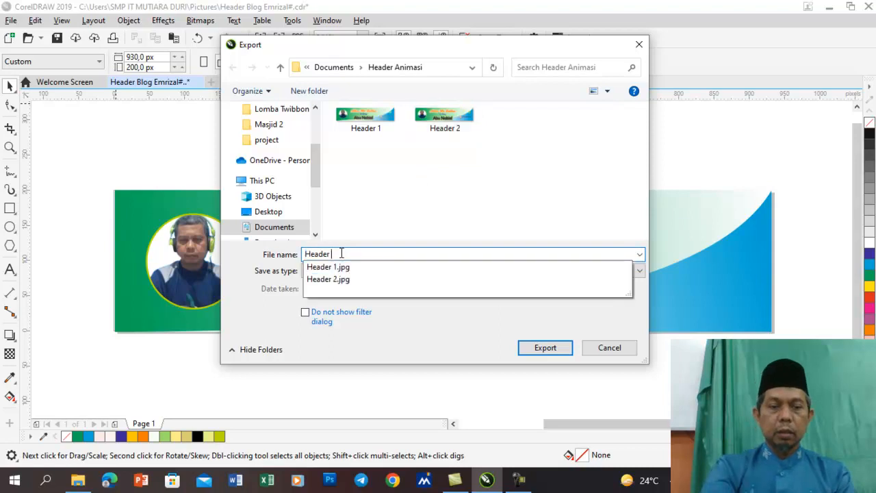
pyautogui.write('3')
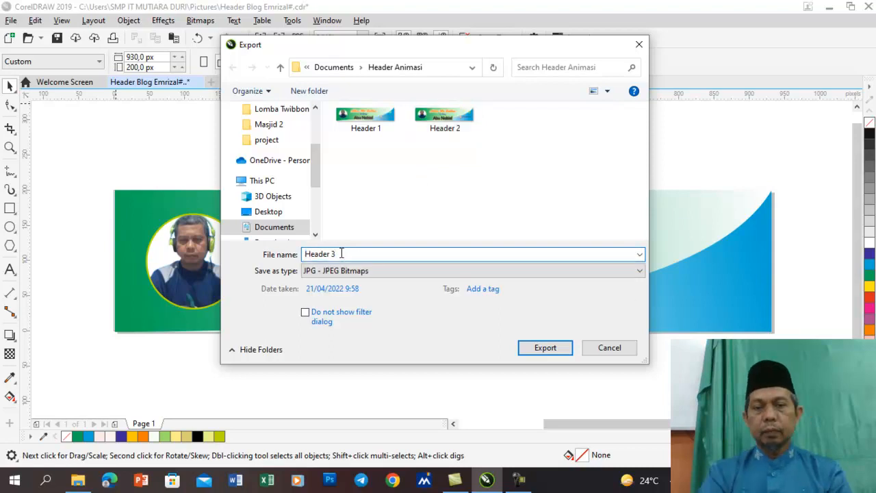
pyautogui.click(552, 348)
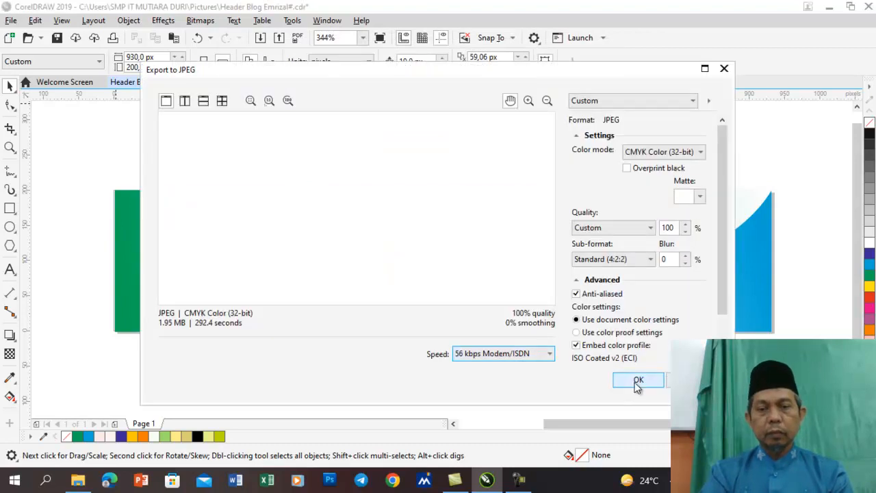
pyautogui.click(636, 383)
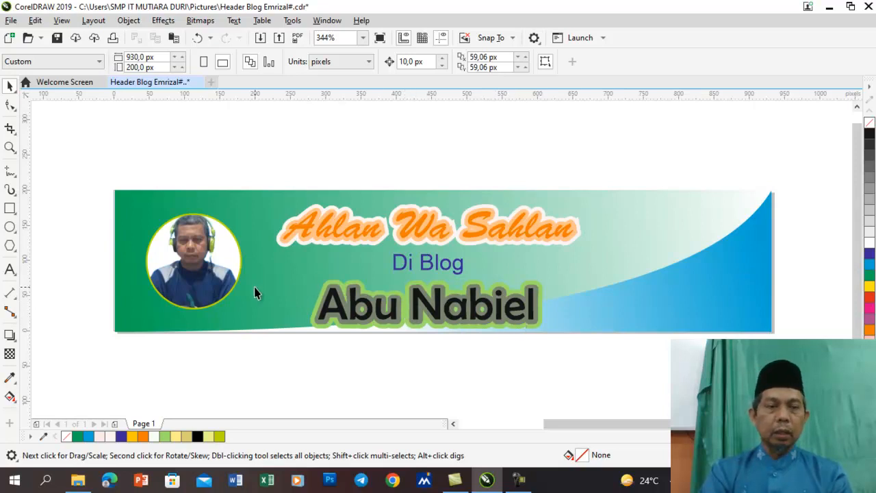
# Delete the second word of the large black blog owner's name beneath "Di Blog" with the Text tool
pyautogui.click(10, 271)
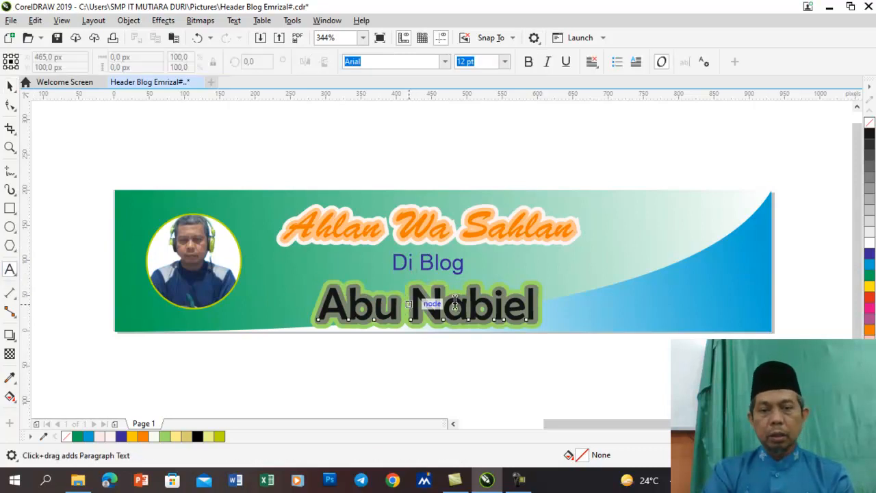
pyautogui.doubleClick(524, 307)
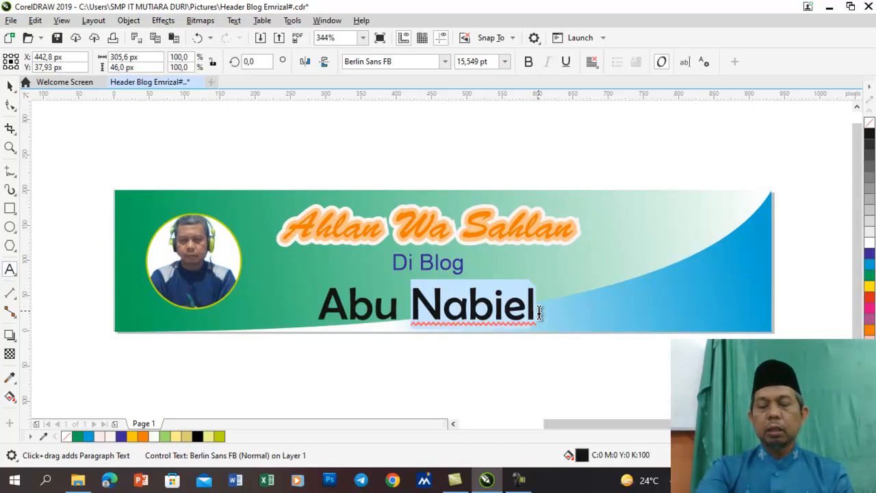
pyautogui.press('Delete')
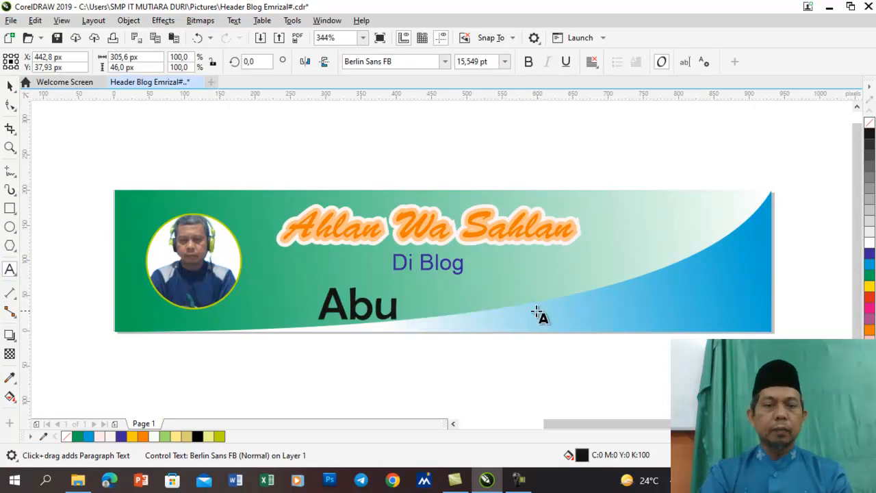
# Export the header with only the first word of the blog owner's name as a JPEG named Header 4 in the Header Animasi folder
pyautogui.click(11, 21)
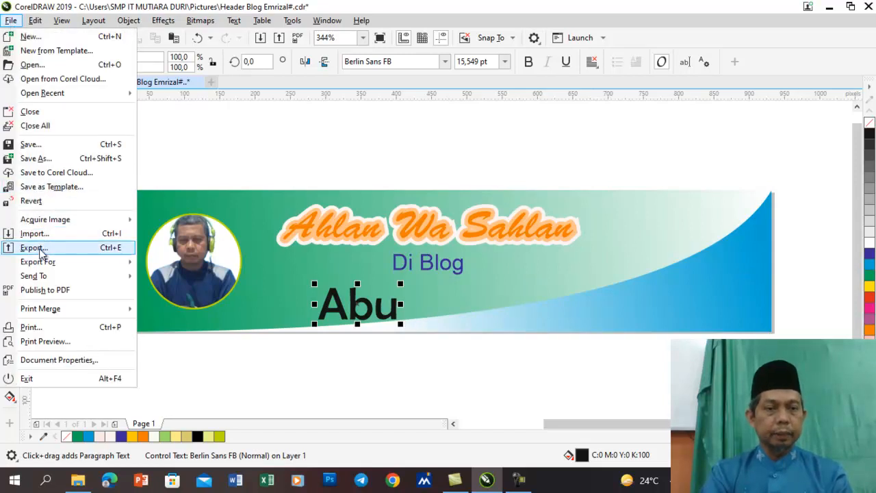
pyautogui.press('Escape')
pyautogui.hotkey('ctrl', 'z')
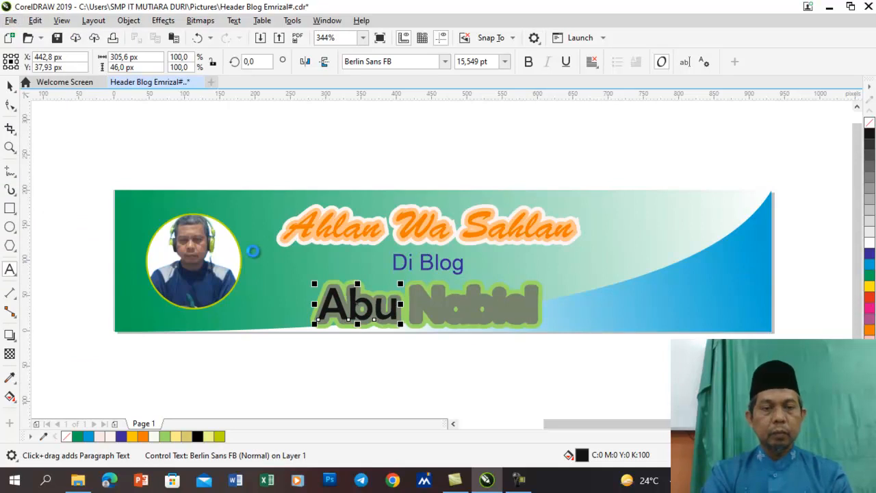
pyautogui.hotkey('ctrl', 'e')
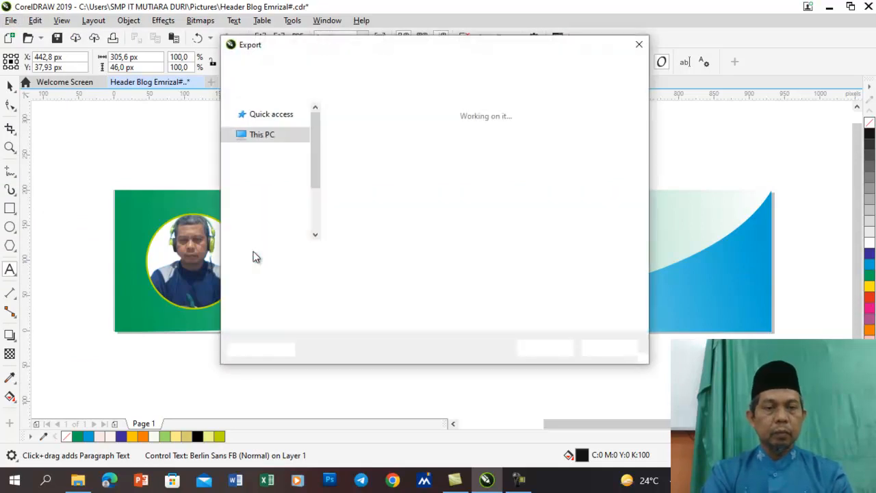
pyautogui.click(529, 125)
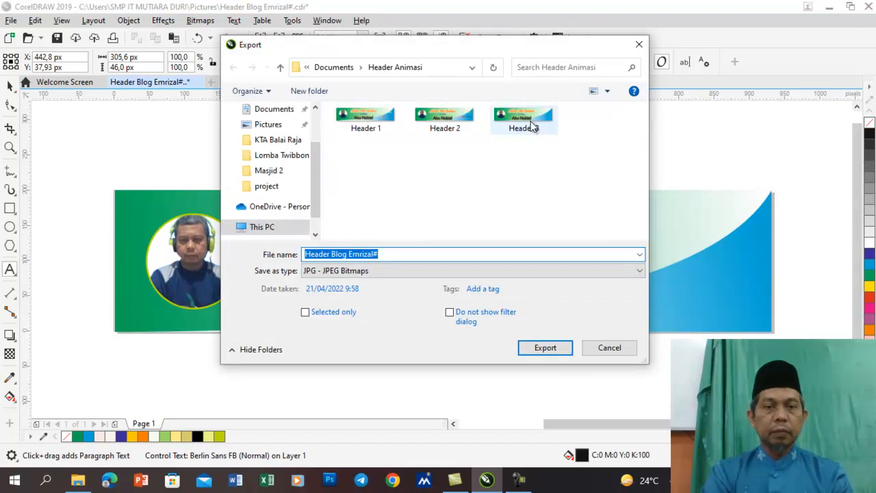
pyautogui.doubleClick(343, 254)
pyautogui.write('4')
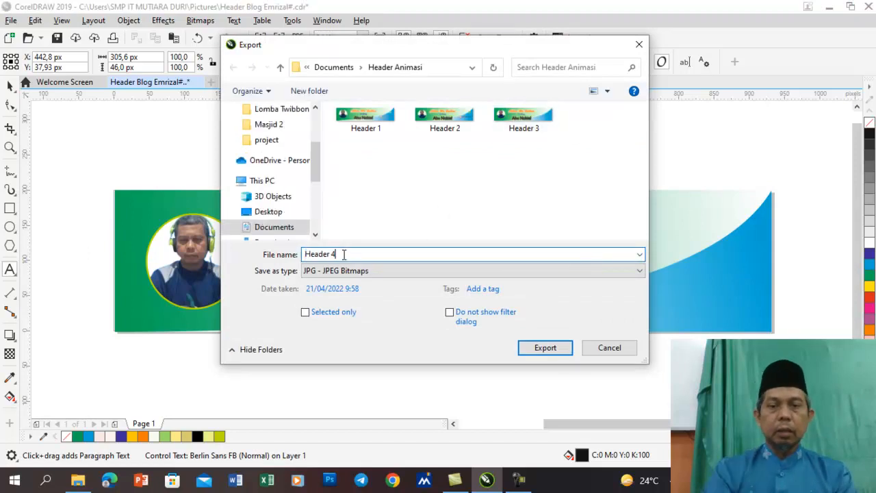
pyautogui.click(556, 350)
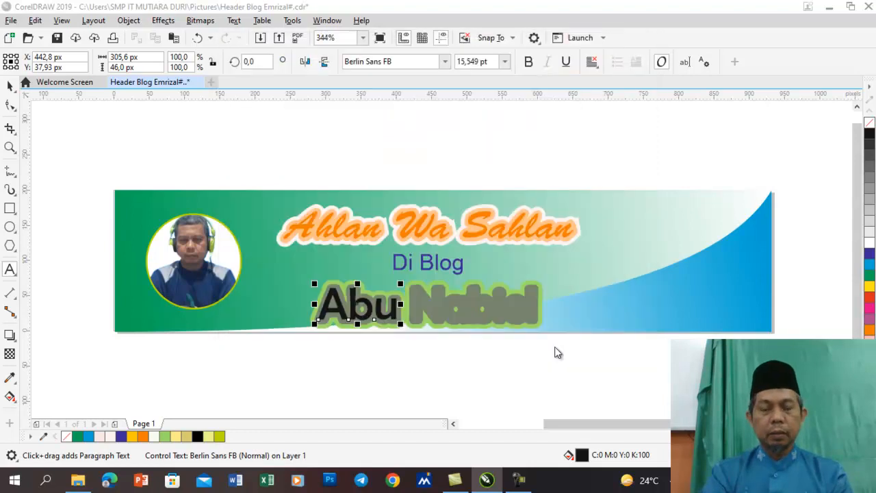
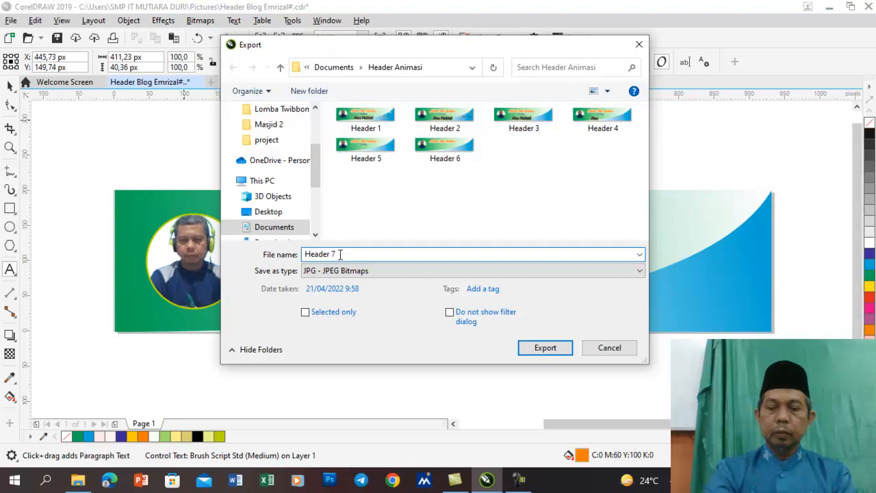
# Export the header as the JPEG Header 7 and delete the word "Wa" from the orange heading with the Text tool
pyautogui.press('Return')
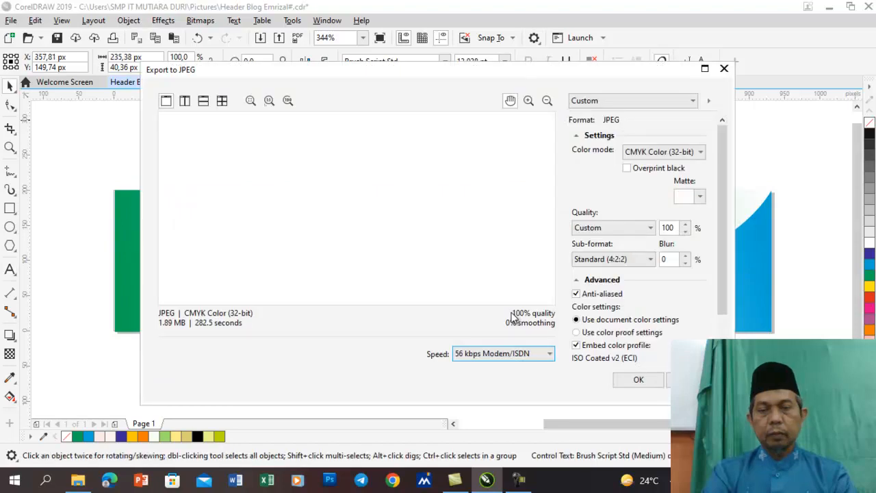
pyautogui.click(647, 385)
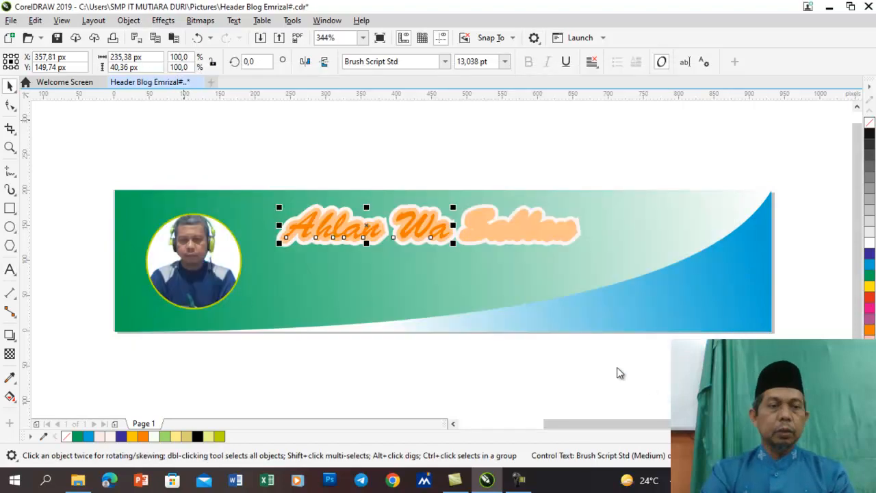
pyautogui.click(11, 270)
pyautogui.click(340, 229)
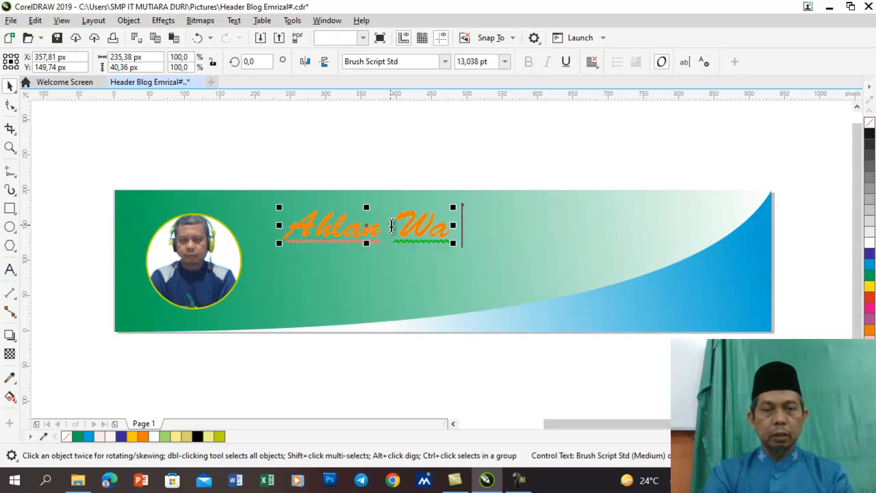
pyautogui.doubleClick(450, 232)
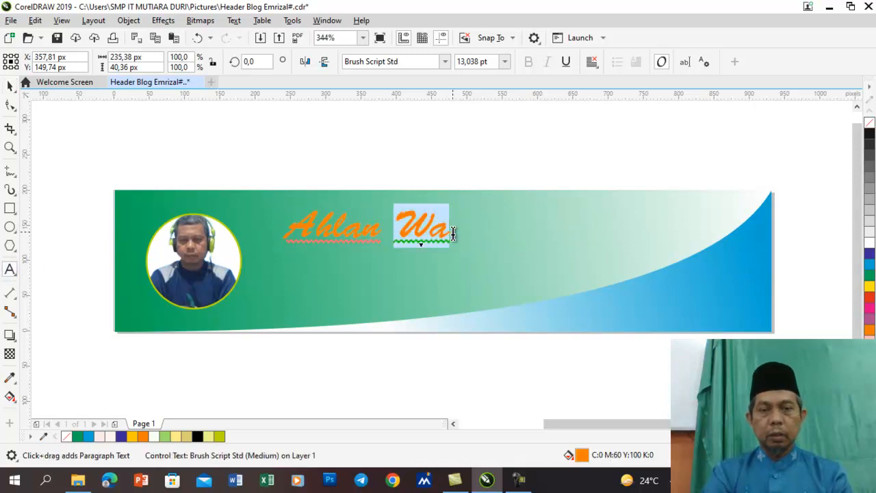
pyautogui.press('BackSpace')
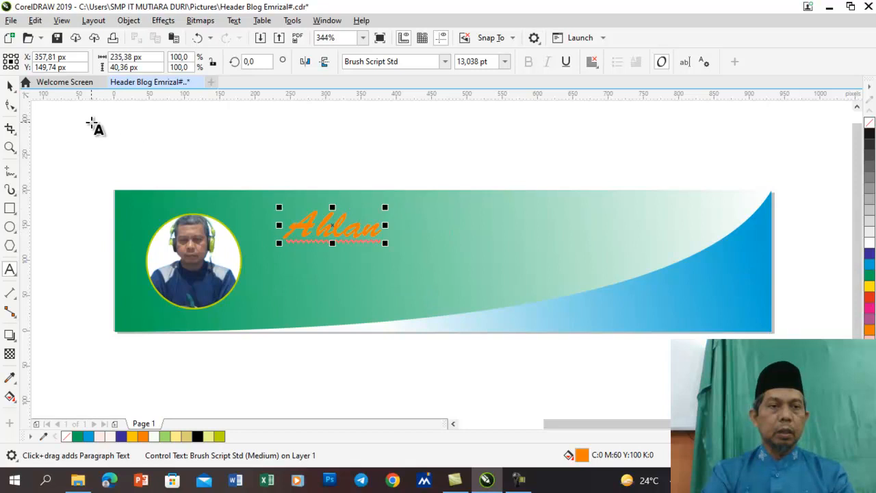
# Export the header with only "Ahlan" left in the heading as a JPEG named Header 8 in the Header Animasi folder
pyautogui.click(11, 21)
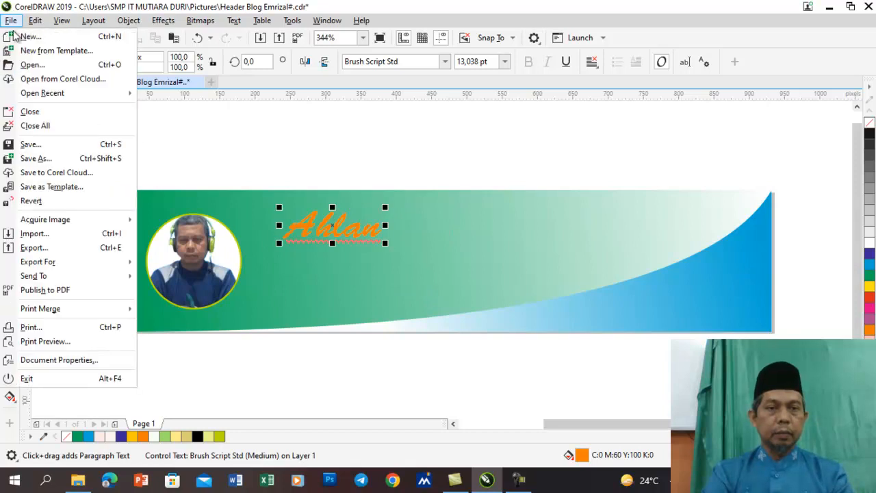
pyautogui.click(30, 247)
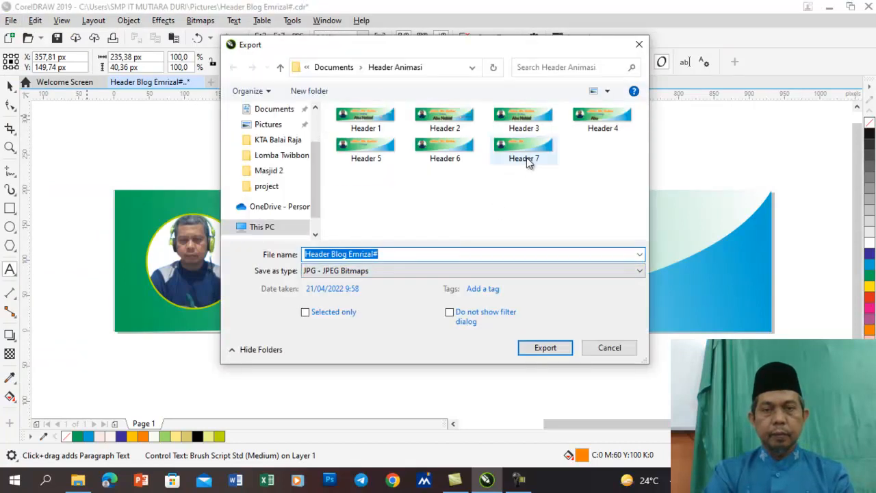
pyautogui.click(524, 158)
pyautogui.doubleClick(350, 250)
pyautogui.write('8')
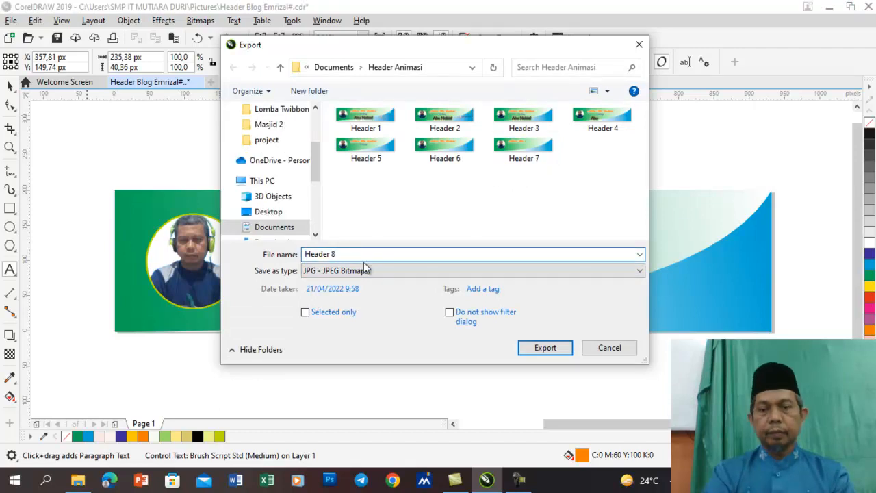
pyautogui.click(554, 347)
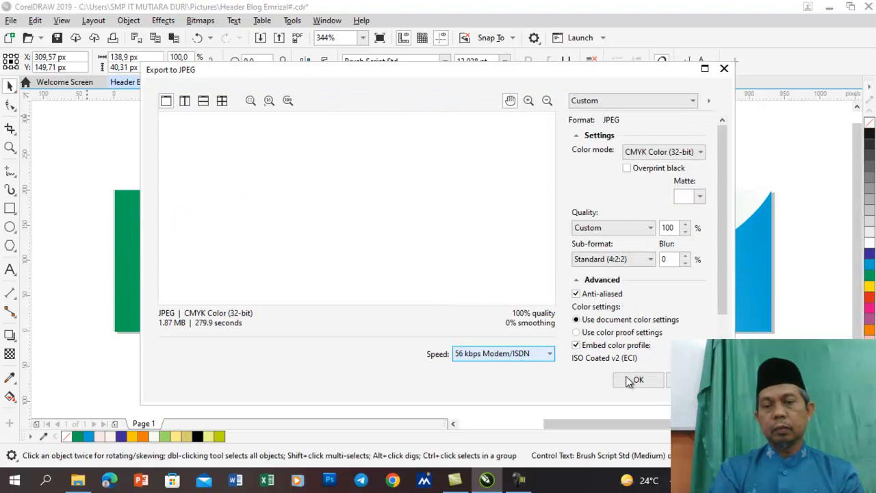
pyautogui.click(633, 380)
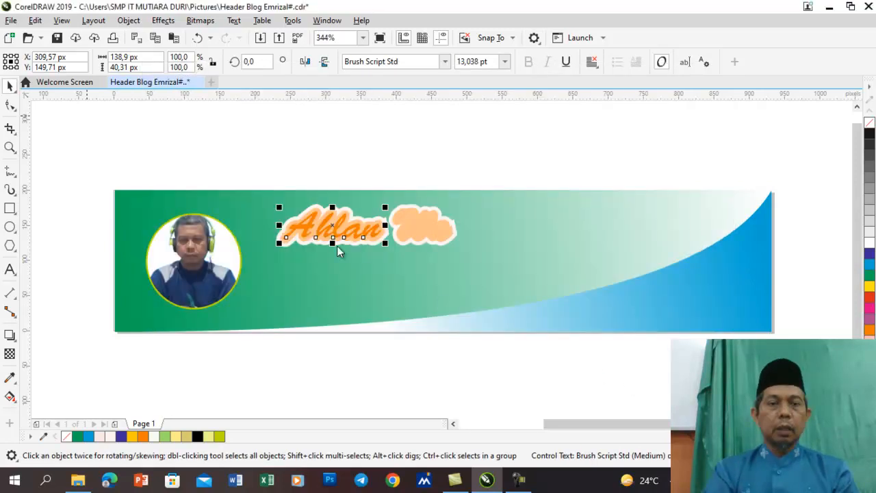
# Delete the remaining orange word "Ahlan" and export the header as a JPEG named Header 9 in the Header Animasi folder
pyautogui.hotkey('ctrl', 'z')
pyautogui.hotkey('ctrl', 'z')
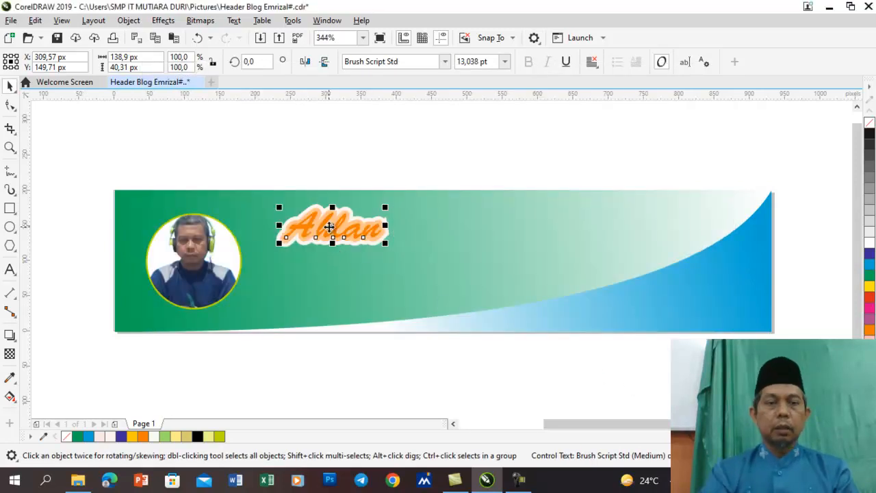
pyautogui.click(11, 22)
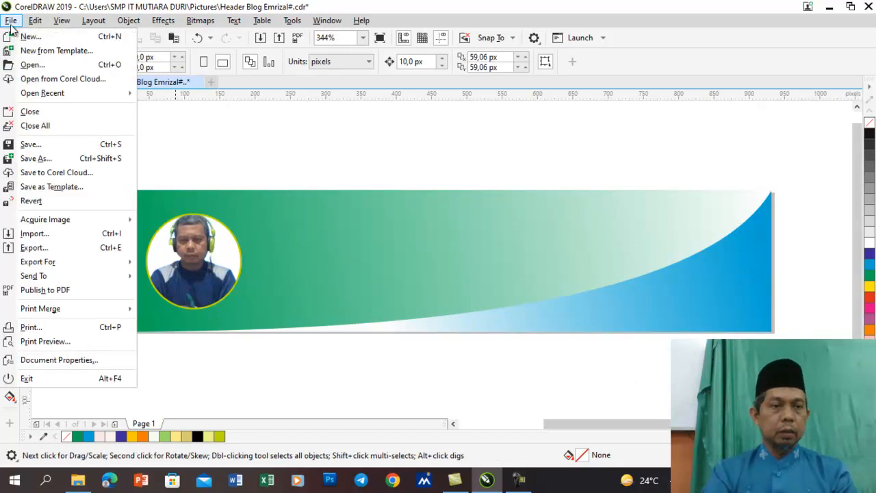
pyautogui.click(32, 248)
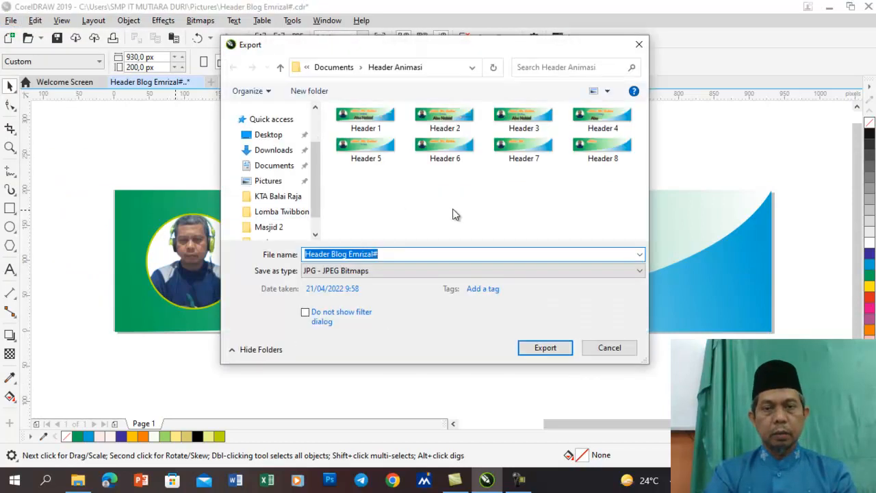
pyautogui.click(605, 155)
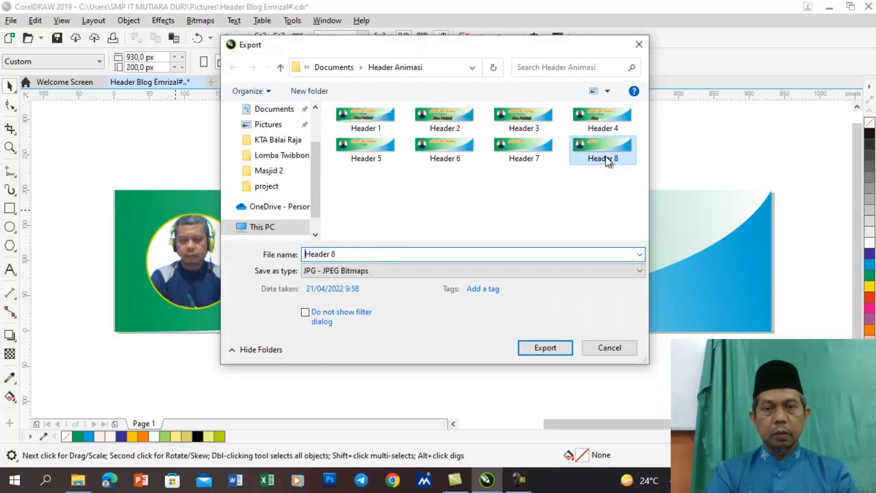
pyautogui.click(342, 253)
pyautogui.doubleClick(343, 254)
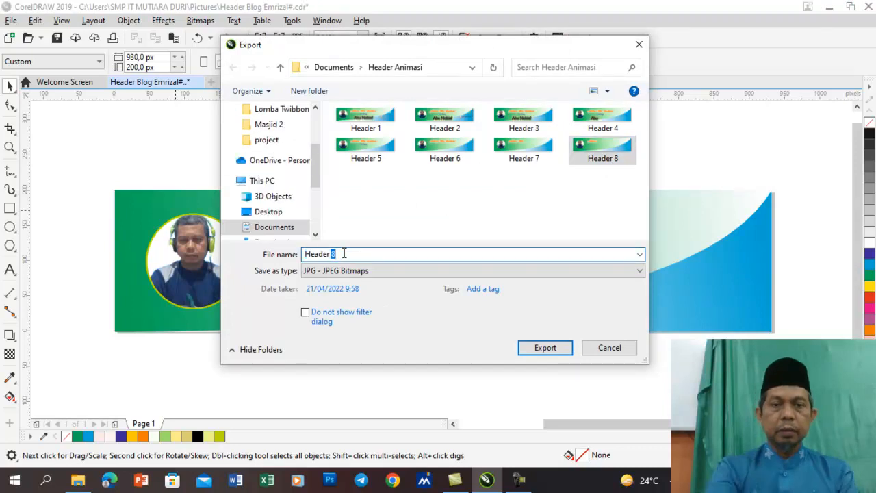
pyautogui.write('9')
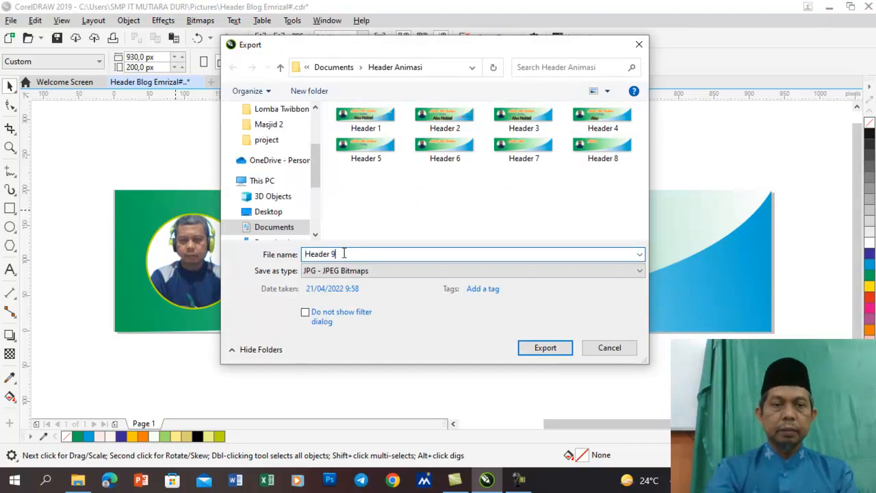
pyautogui.click(547, 348)
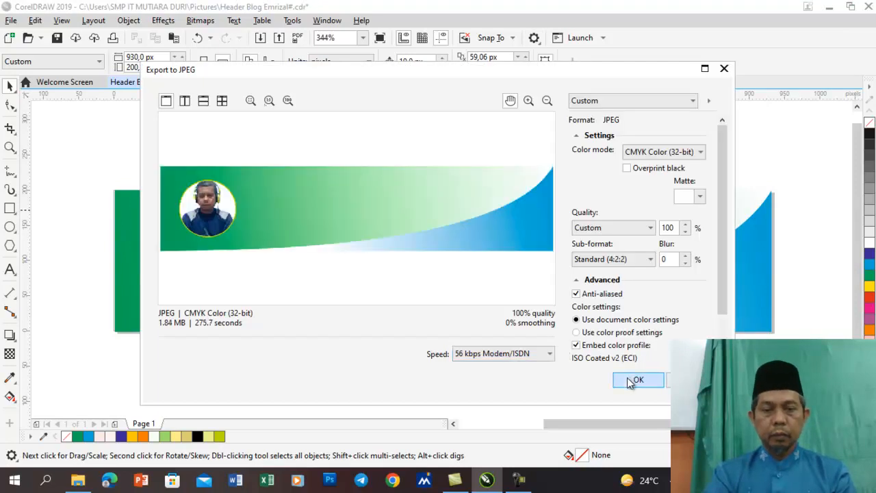
pyautogui.click(631, 381)
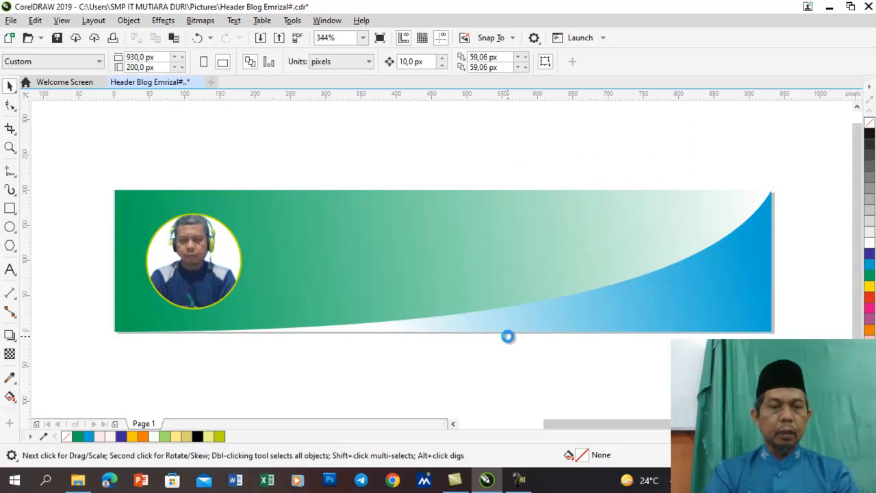
# Delete the circular portrait photo from the header, leaving only the green and blue background
pyautogui.click(202, 247)
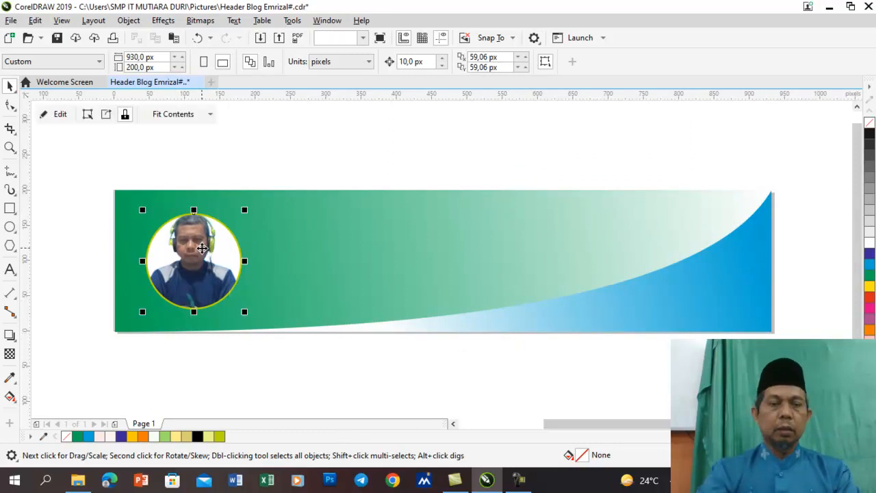
pyautogui.press('Escape')
pyautogui.click(202, 254)
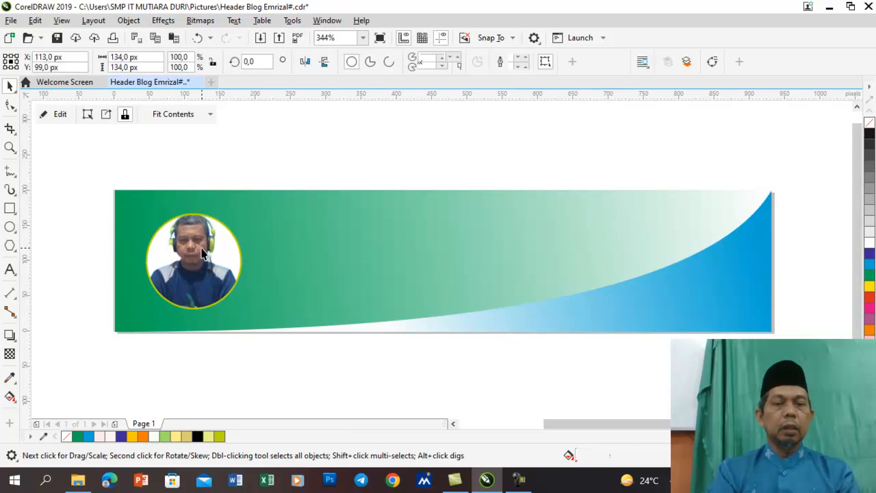
pyautogui.press('Delete')
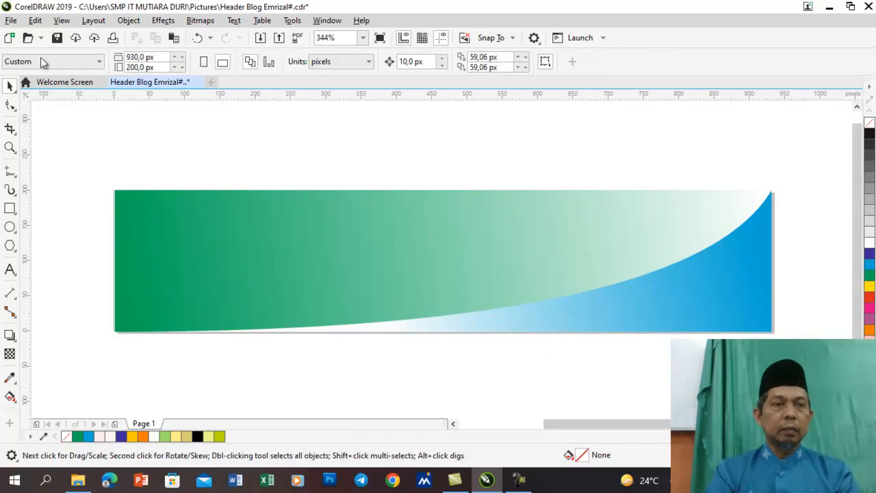
# Export the header with only the green and blue background as a JPEG named Header 10 in the Header Animasi folder
pyautogui.click(11, 21)
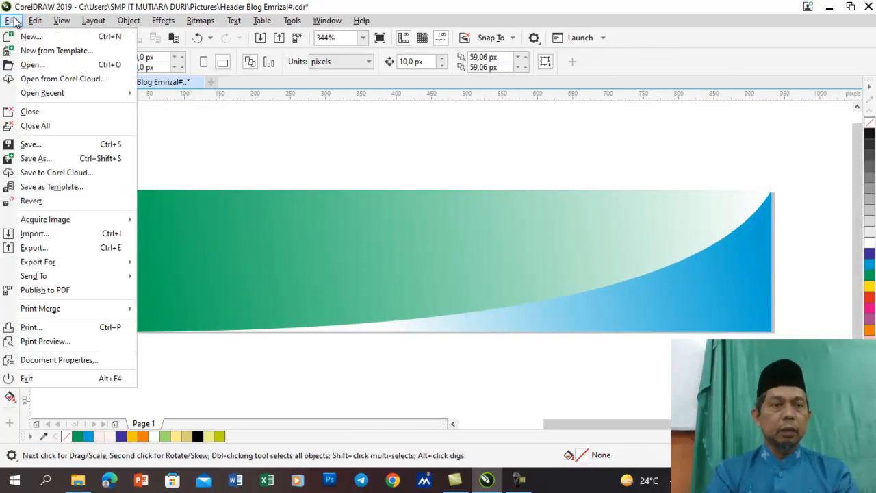
pyautogui.click(31, 250)
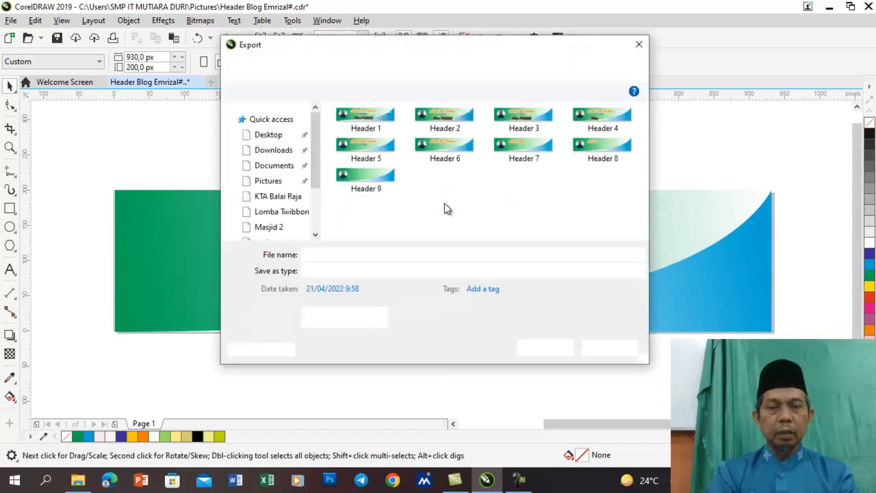
pyautogui.click(373, 187)
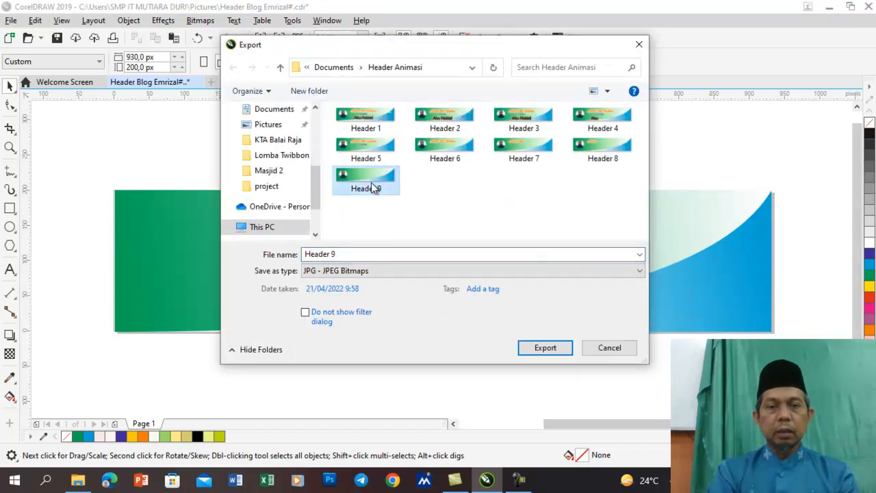
pyautogui.click(346, 253)
pyautogui.click(346, 253)
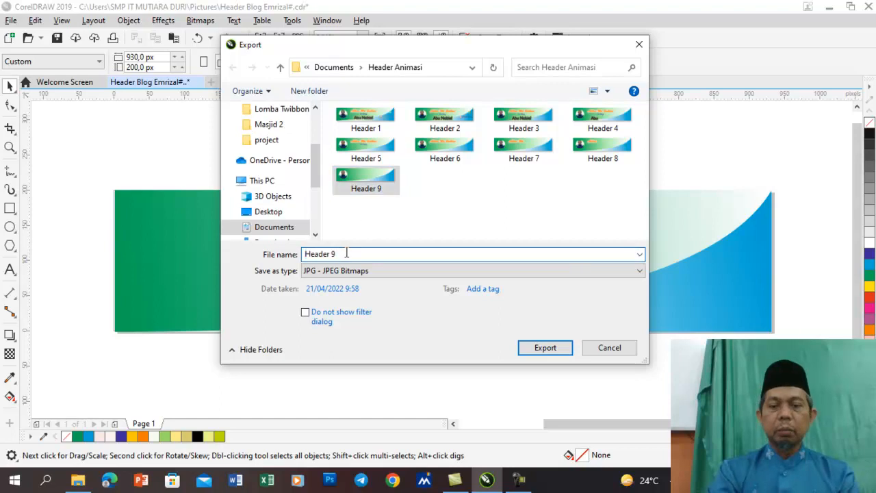
pyautogui.press('BackSpace')
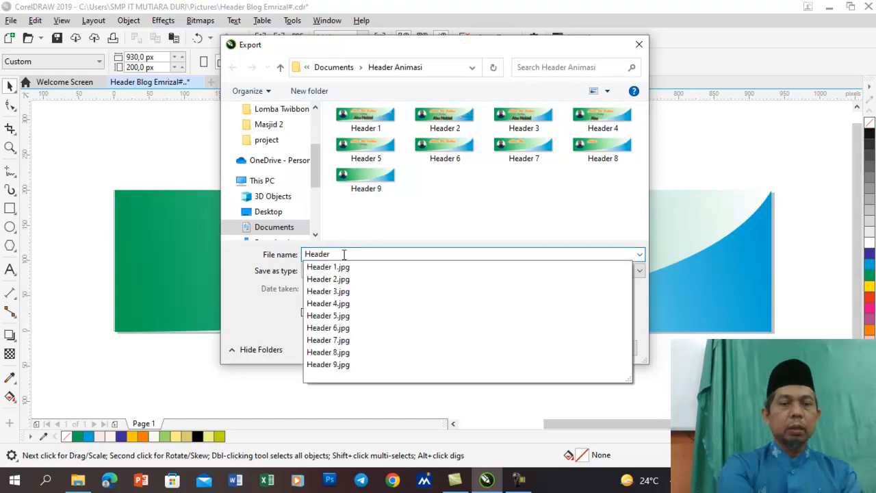
pyautogui.write('1')
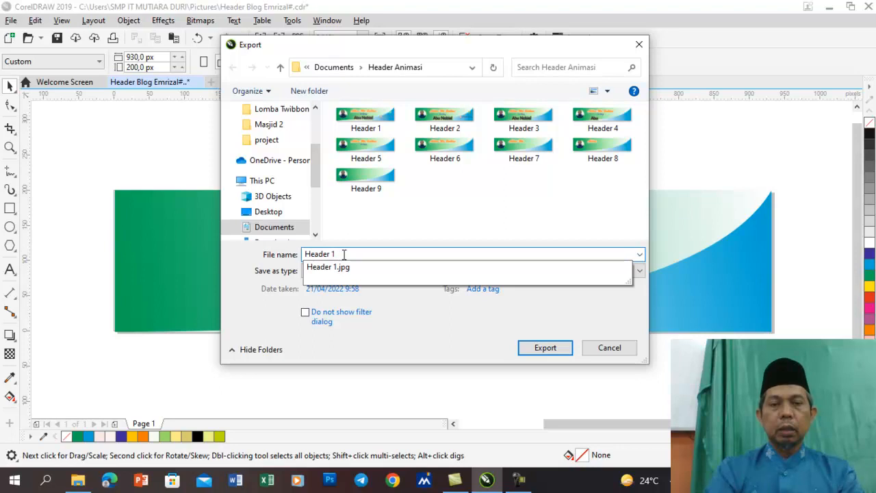
pyautogui.write('0')
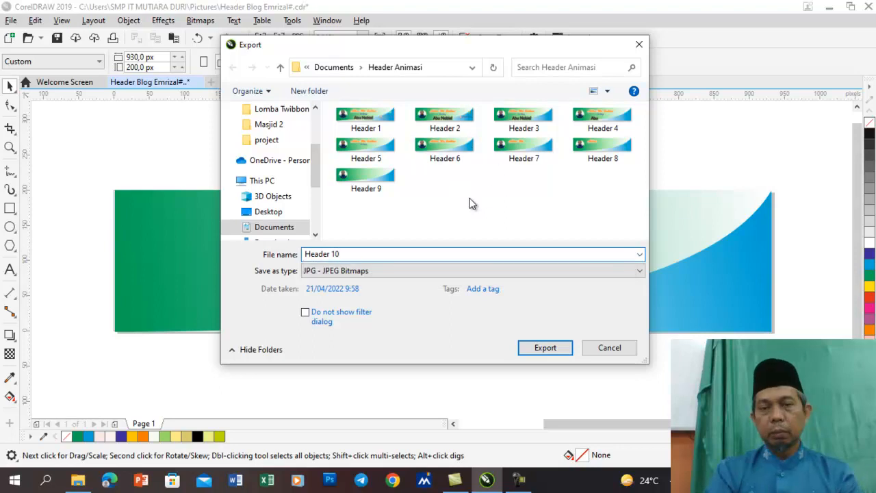
pyautogui.click(545, 348)
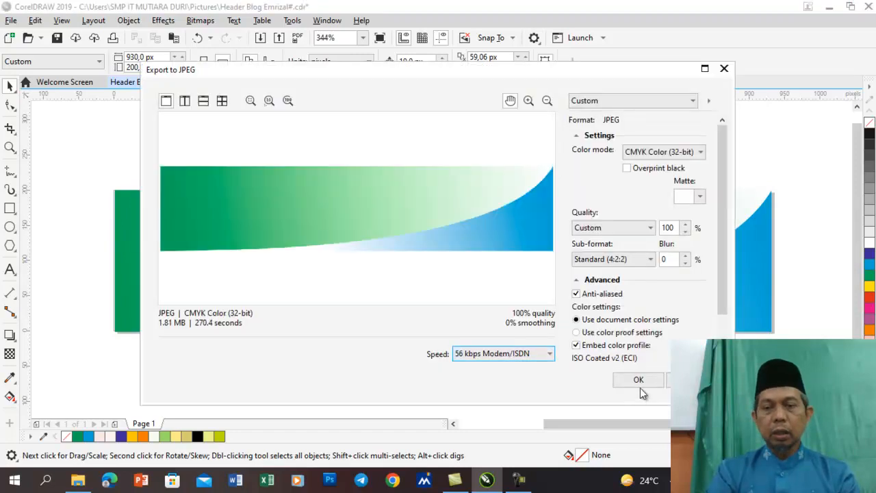
pyautogui.click(638, 381)
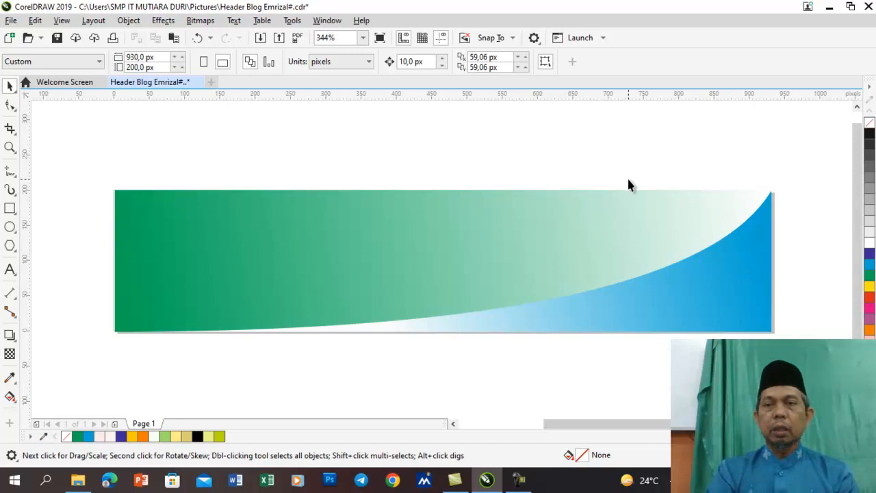
# Close the blog header document without saving its changes and exit CorelDRAW
pyautogui.click(869, 6)
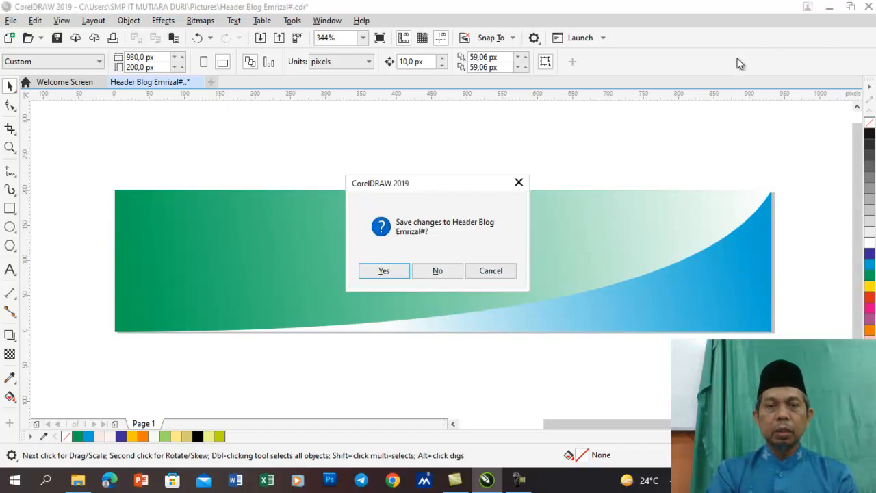
pyautogui.click(441, 276)
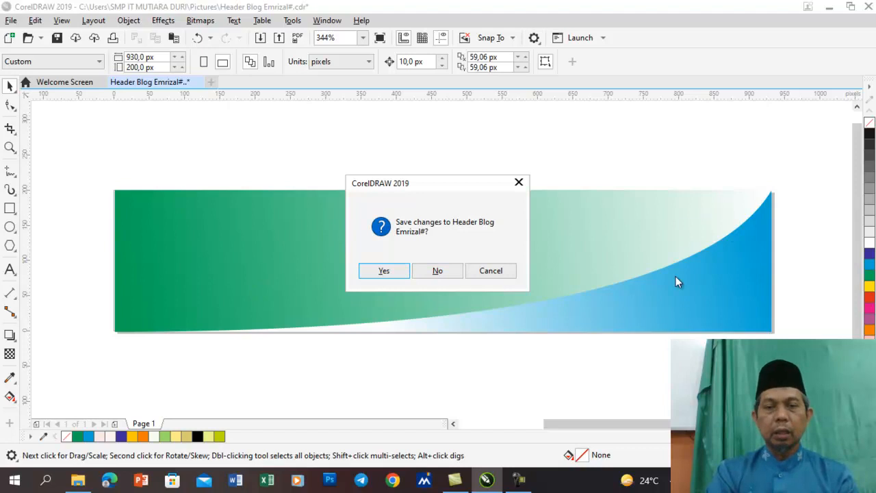
pyautogui.click(438, 271)
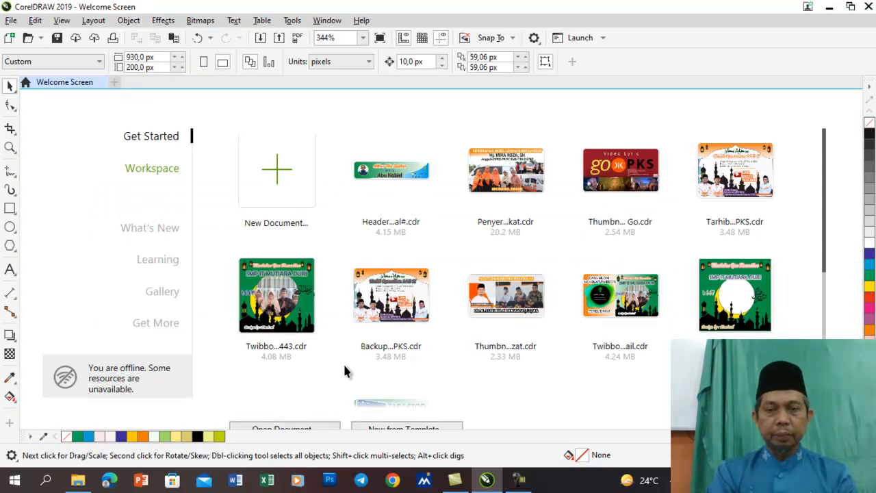
pyautogui.hotkey('alt', 'F4')
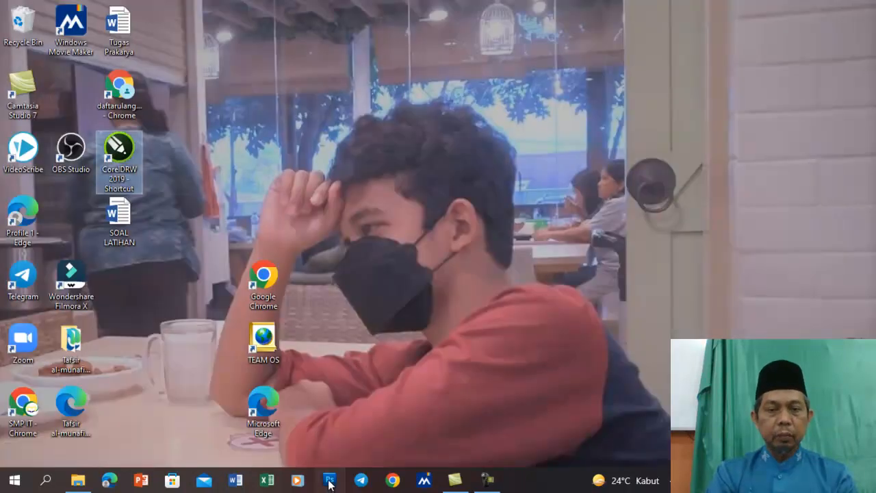
# Start Photoshop, then switch to File Explorer and open the Header Animasi folder in Documents
pyautogui.click(329, 481)
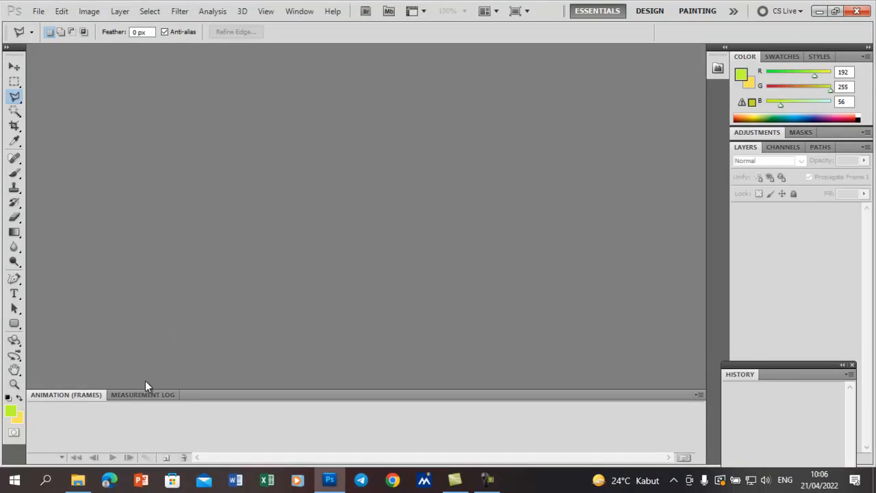
pyautogui.click(78, 481)
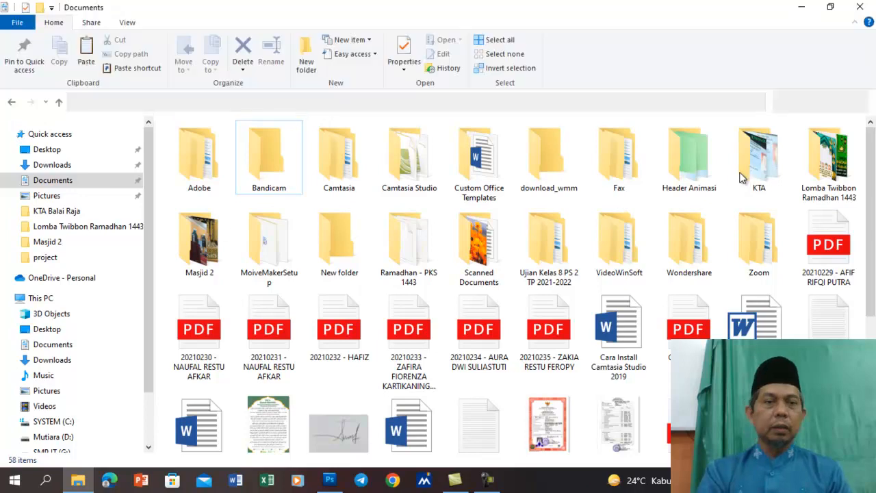
pyautogui.click(692, 163)
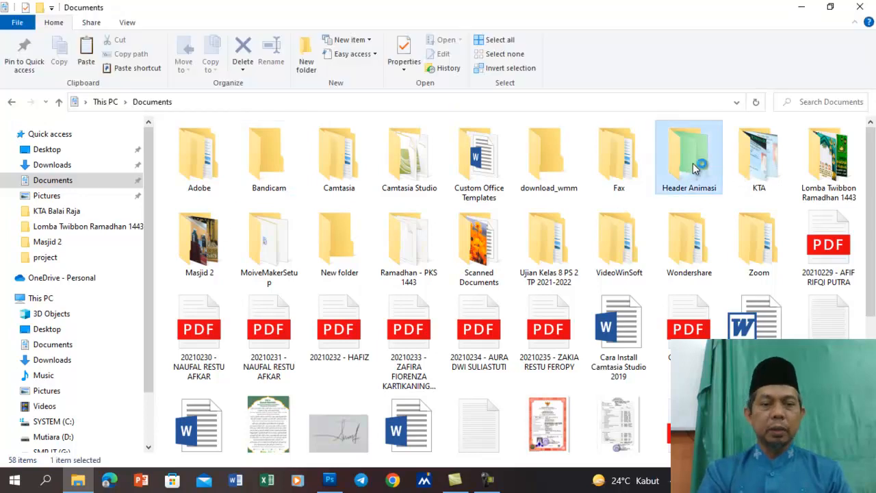
pyautogui.doubleClick(693, 163)
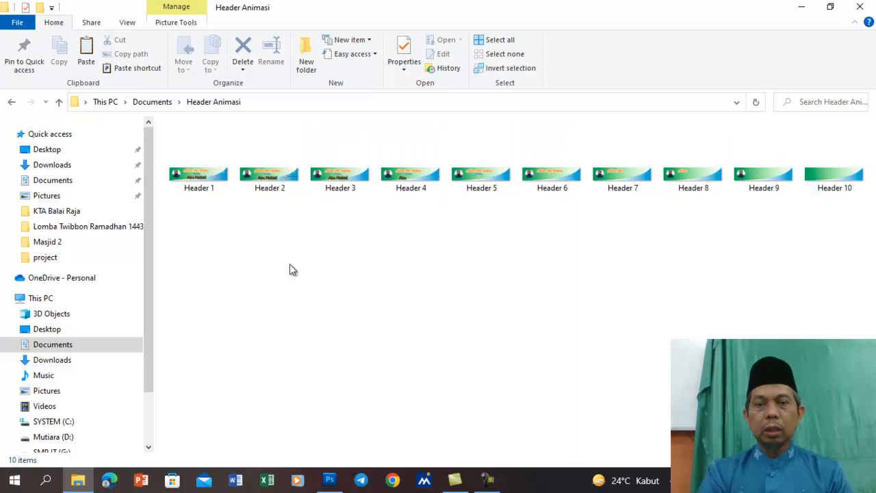
# Select all images from Header 1 to Header 10 in the Header Animasi folder and open them in Photoshop
pyautogui.doubleClick(200, 165)
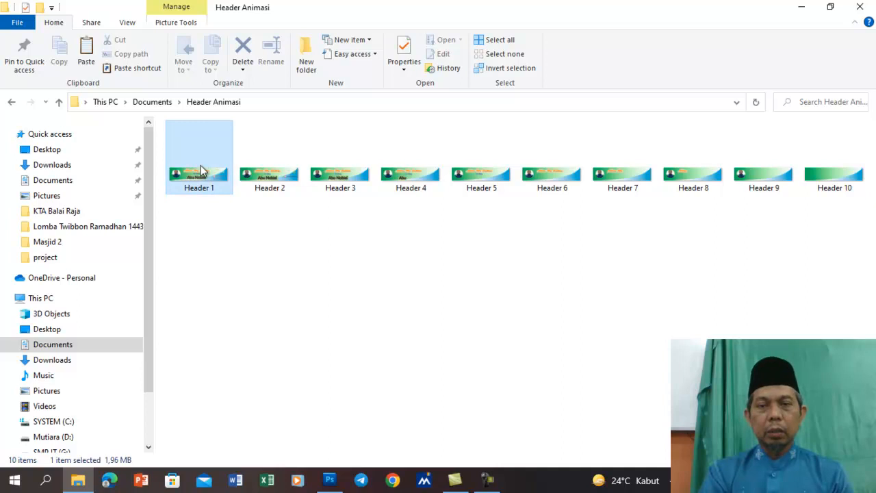
pyautogui.keyDown('shift'); pyautogui.click(843, 169); pyautogui.keyUp('shift')
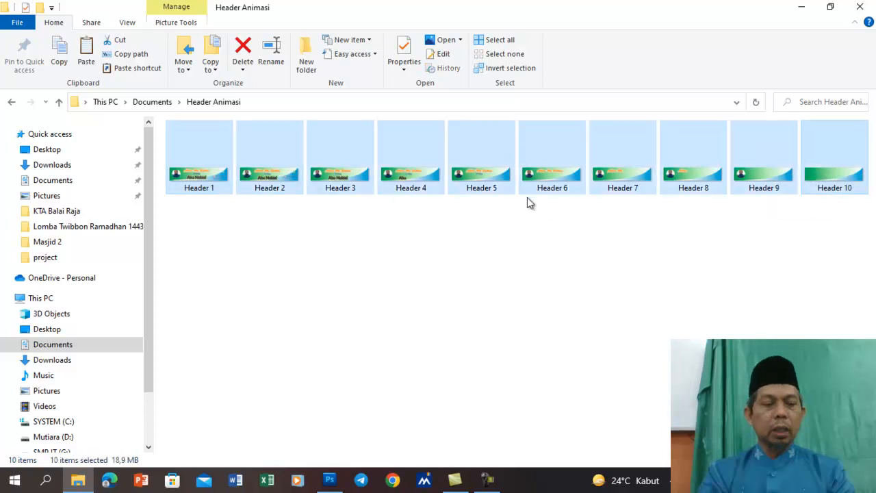
pyautogui.click(503, 265)
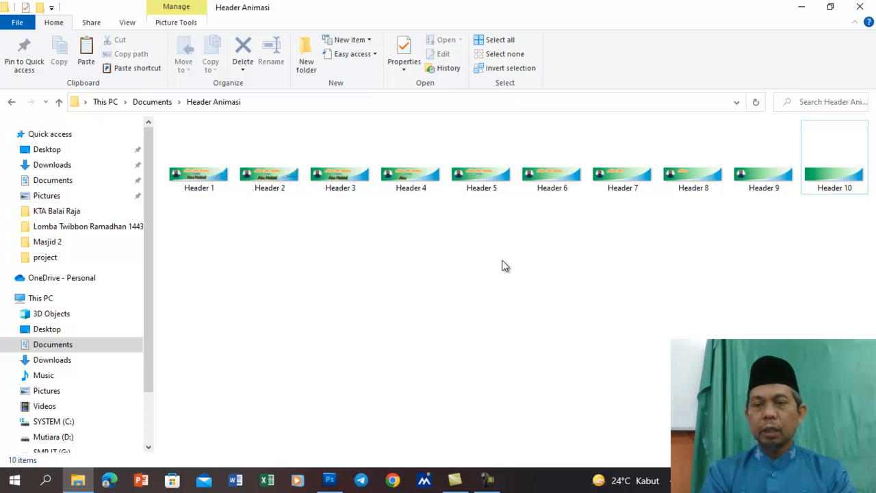
pyautogui.hotkey('ctrl', 'a')
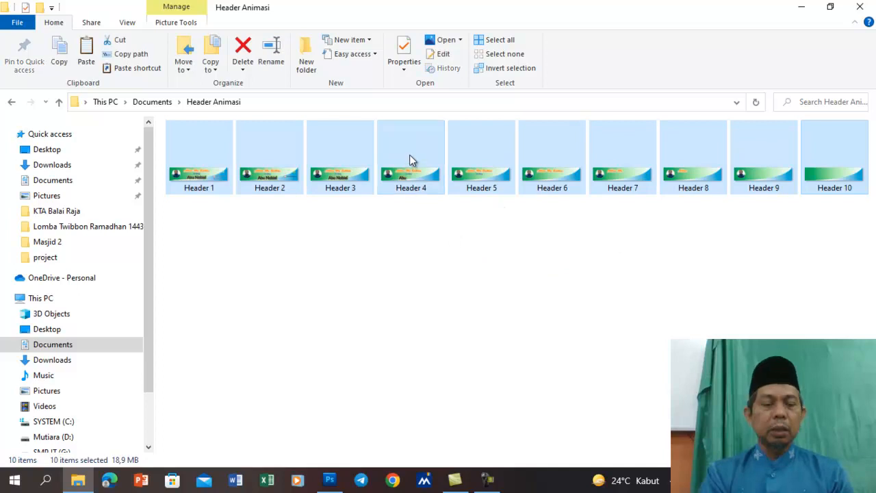
pyautogui.moveTo(409, 155); pyautogui.dragTo(313, 256)
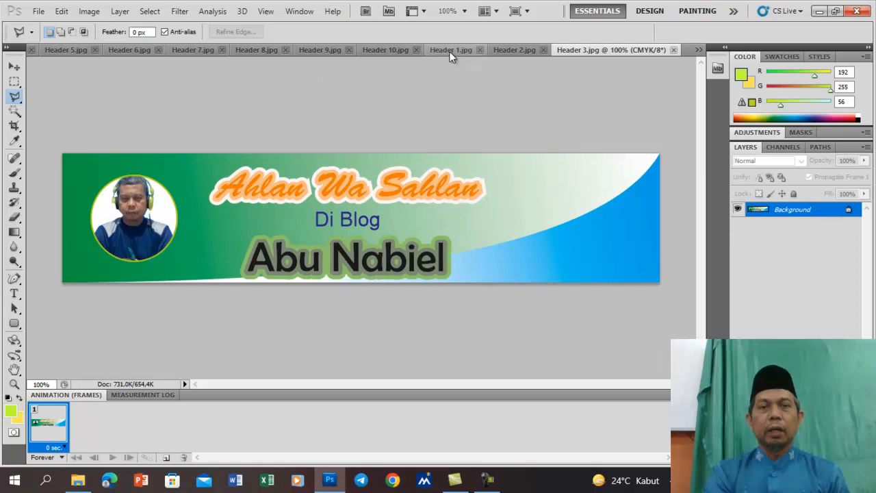
# Activate the Move tool and undock Header 1 to Header 5 into separate floating windows, cascaded in numerical order
pyautogui.click(14, 69)
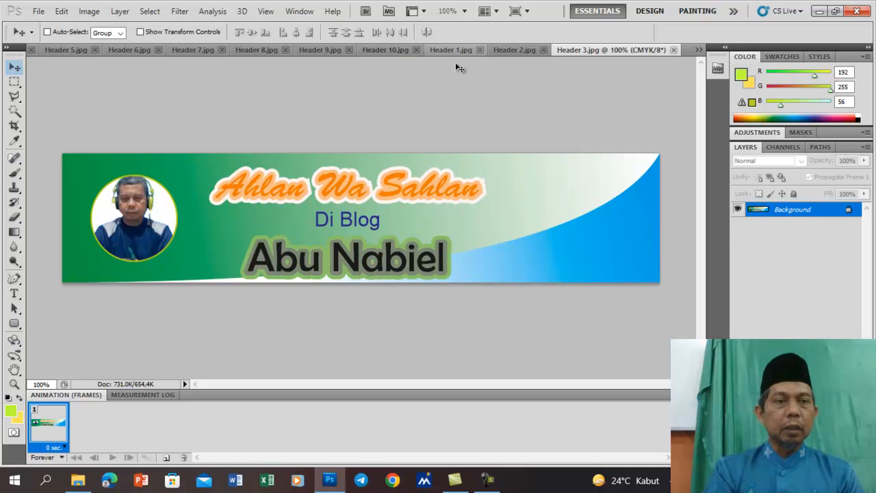
pyautogui.moveTo(450, 50); pyautogui.dragTo(63, 81)
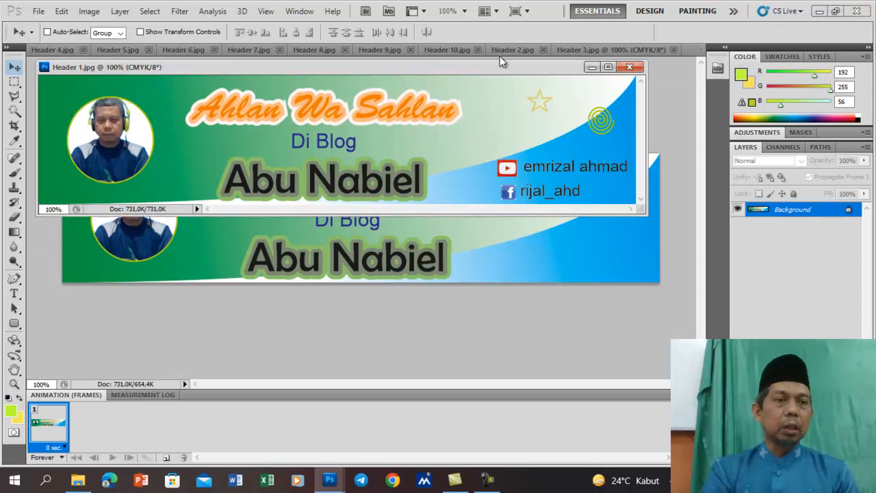
pyautogui.moveTo(506, 50); pyautogui.dragTo(64, 91)
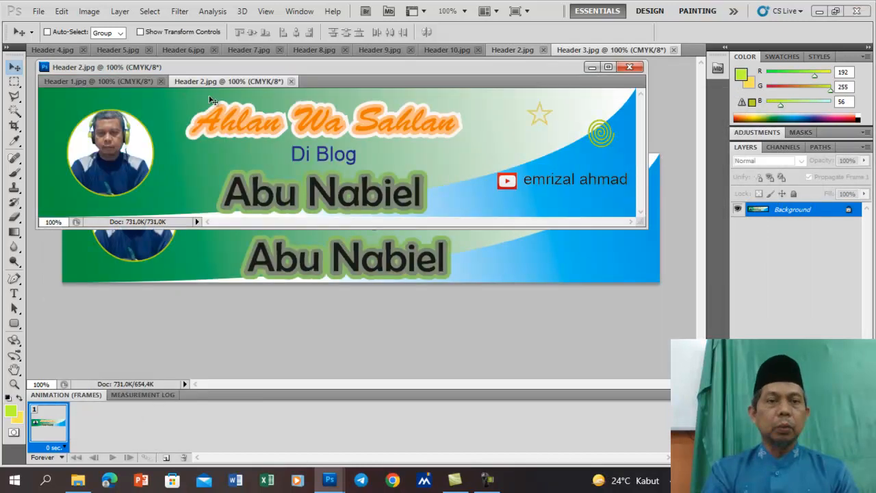
pyautogui.moveTo(243, 81); pyautogui.dragTo(157, 108)
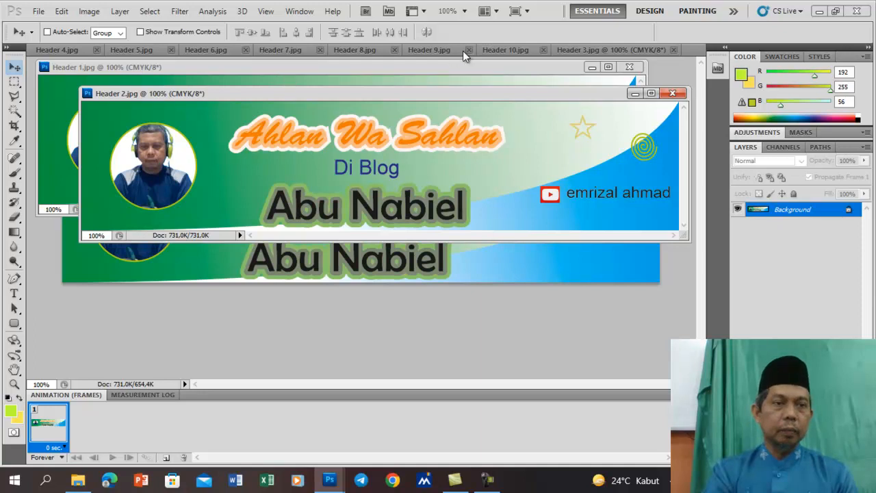
pyautogui.moveTo(574, 54); pyautogui.dragTo(114, 121)
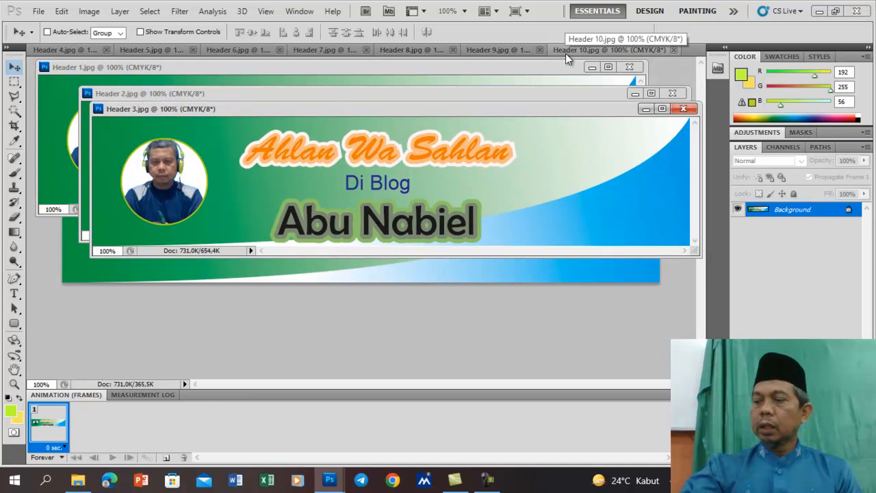
pyautogui.moveTo(70, 50); pyautogui.dragTo(138, 141)
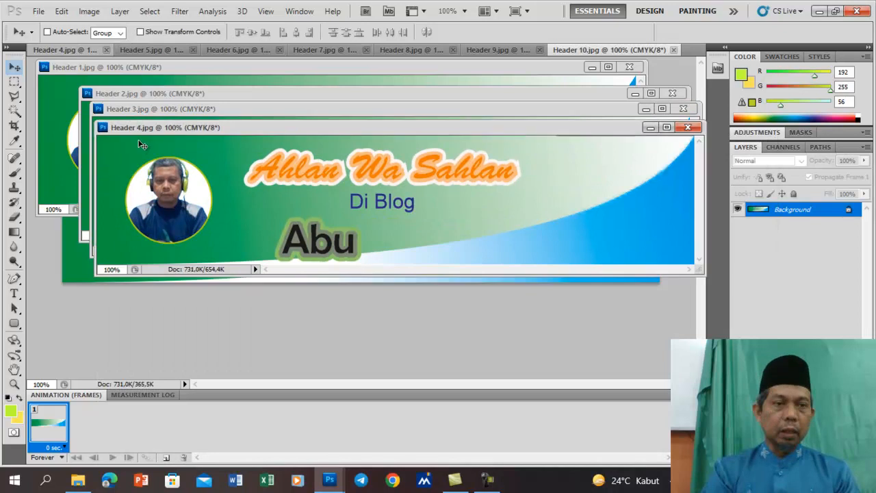
pyautogui.moveTo(68, 56); pyautogui.dragTo(141, 156)
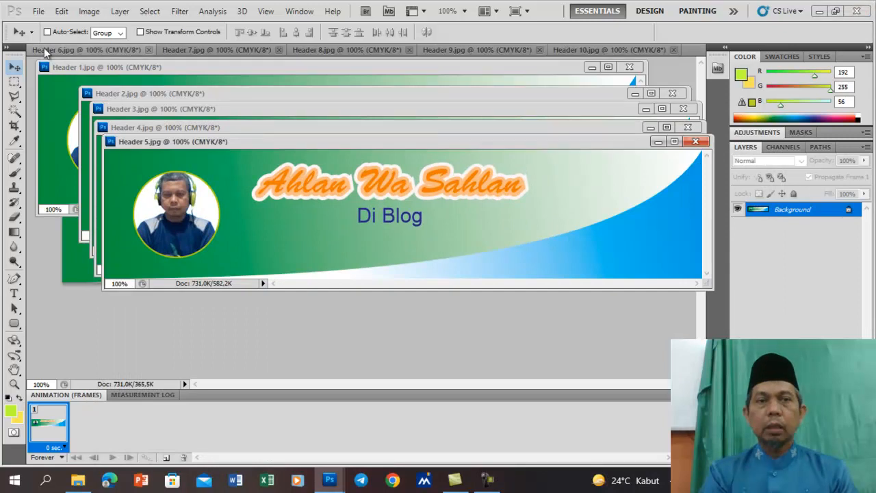
# Undock Header 6, Header 7, Header 8 and Header 9 into separate floating windows, continuing the cascade in numerical order
pyautogui.moveTo(44, 47); pyautogui.dragTo(135, 169)
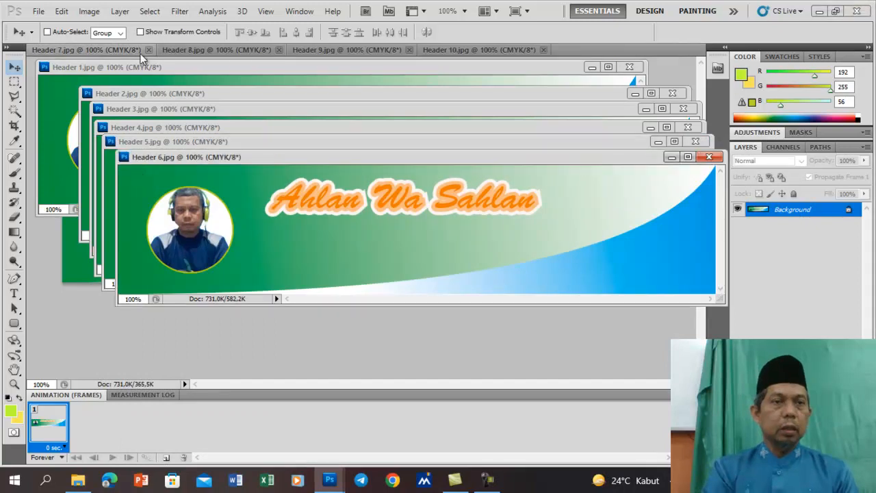
pyautogui.moveTo(74, 46); pyautogui.dragTo(169, 182)
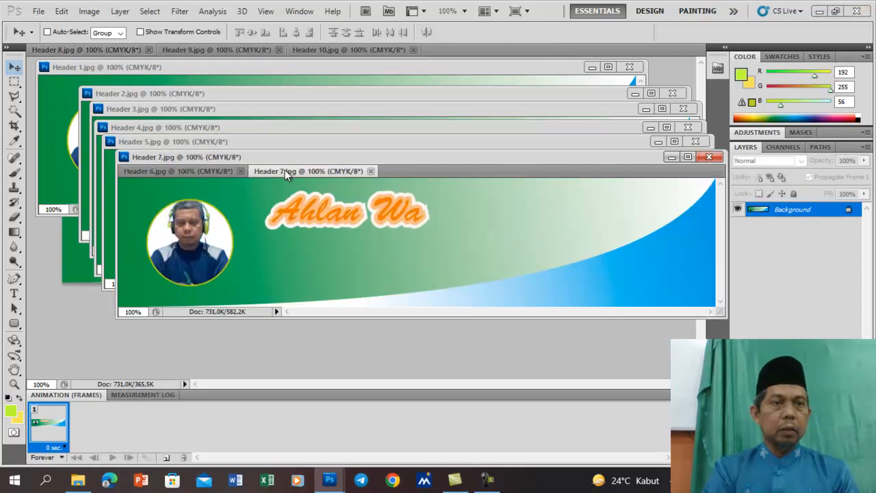
pyautogui.moveTo(279, 172); pyautogui.dragTo(181, 195)
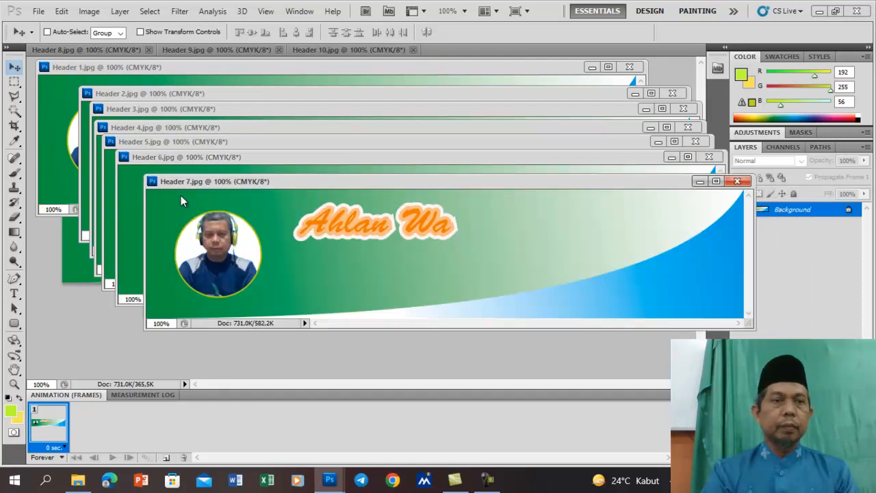
pyautogui.moveTo(68, 57); pyautogui.dragTo(196, 214)
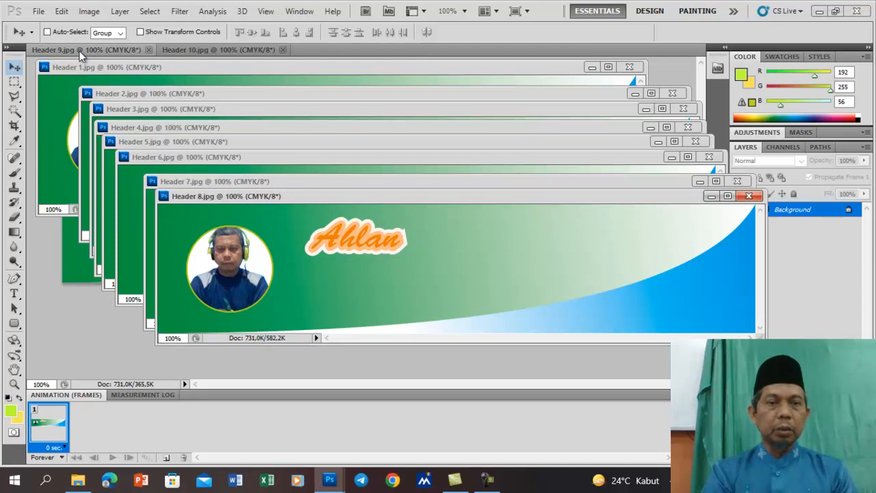
pyautogui.moveTo(73, 49); pyautogui.dragTo(212, 219)
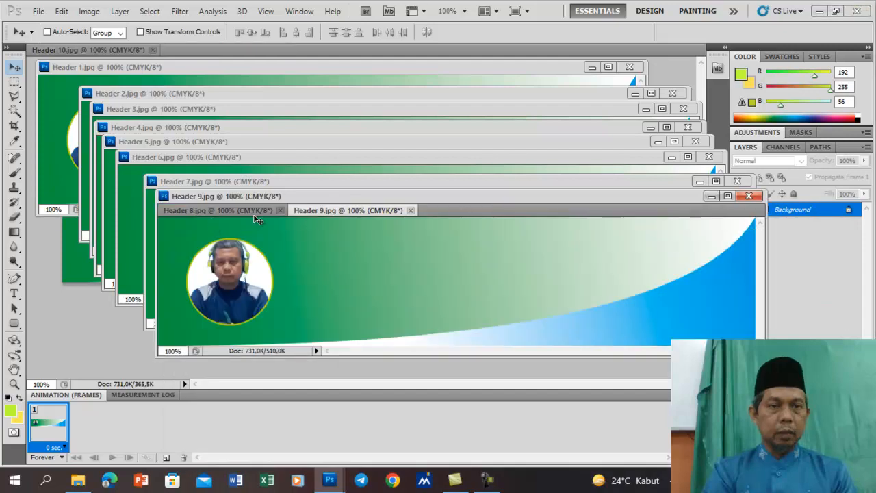
pyautogui.moveTo(323, 211); pyautogui.dragTo(211, 233)
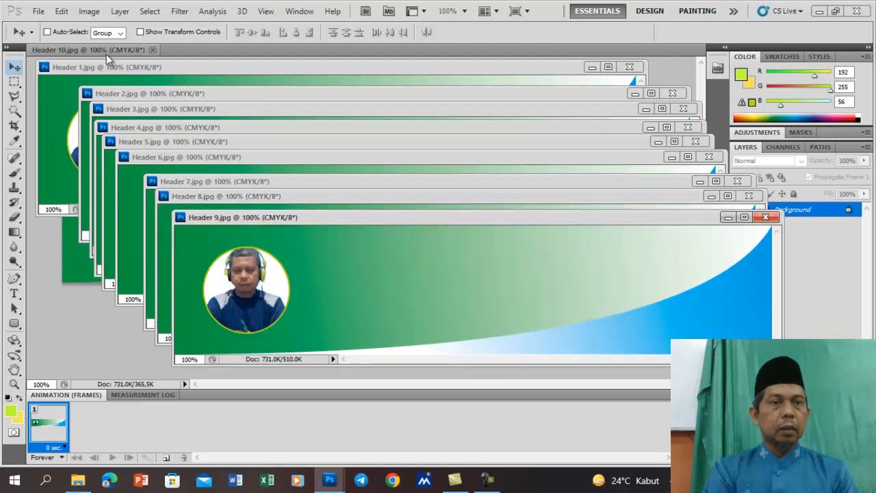
# Undock Header 10 below the cascade, stack the Header 9 image over it in exact alignment, and close Header 9
pyautogui.moveTo(95, 51); pyautogui.dragTo(126, 347)
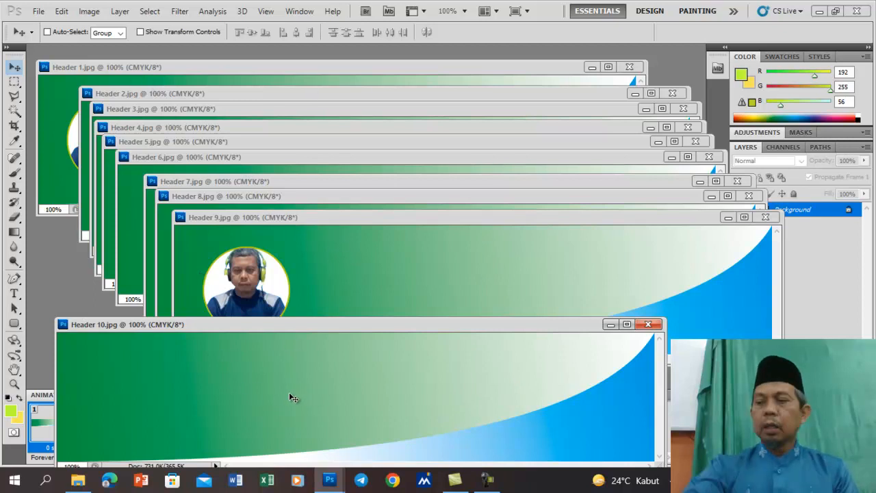
pyautogui.click(410, 265)
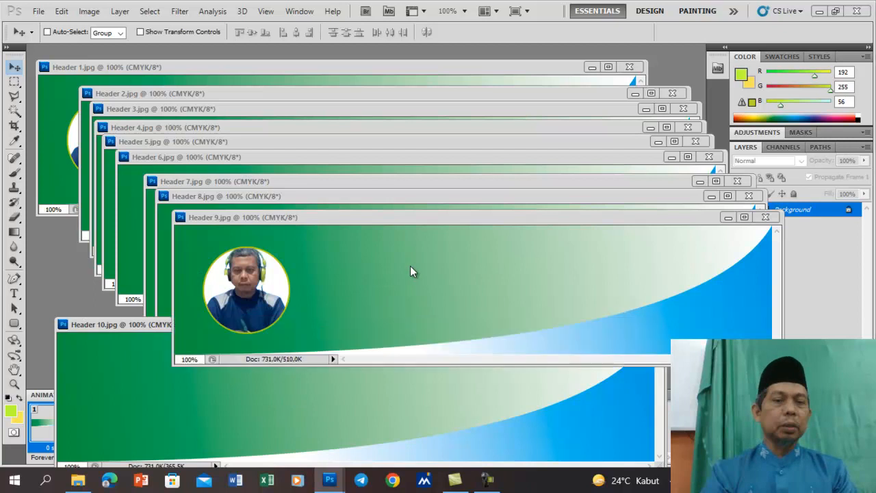
pyautogui.moveTo(443, 259); pyautogui.dragTo(348, 413)
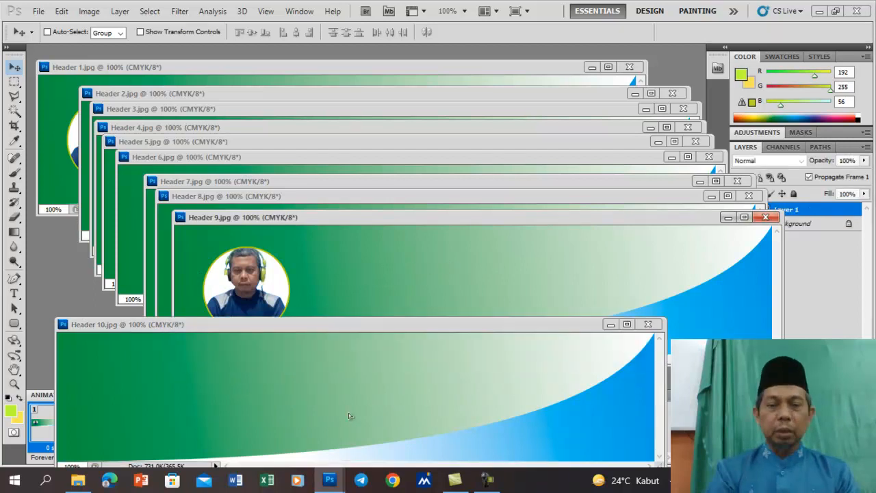
pyautogui.moveTo(431, 427); pyautogui.dragTo(407, 386)
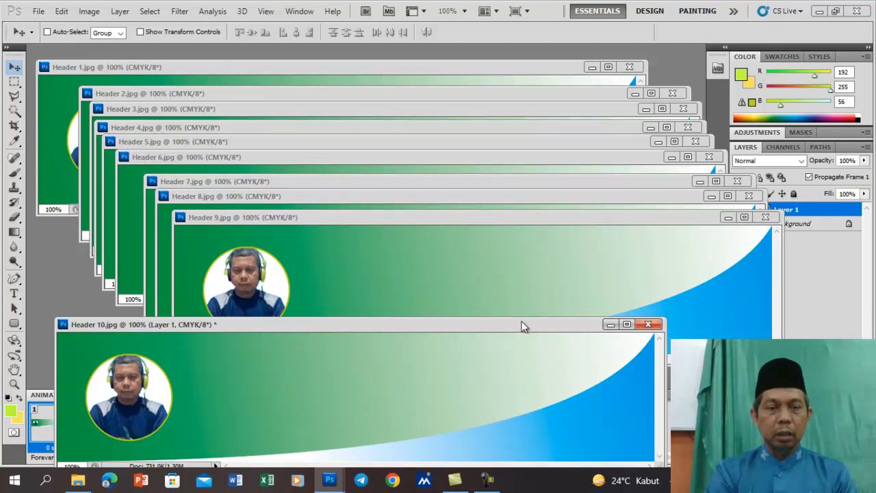
pyautogui.click(765, 218)
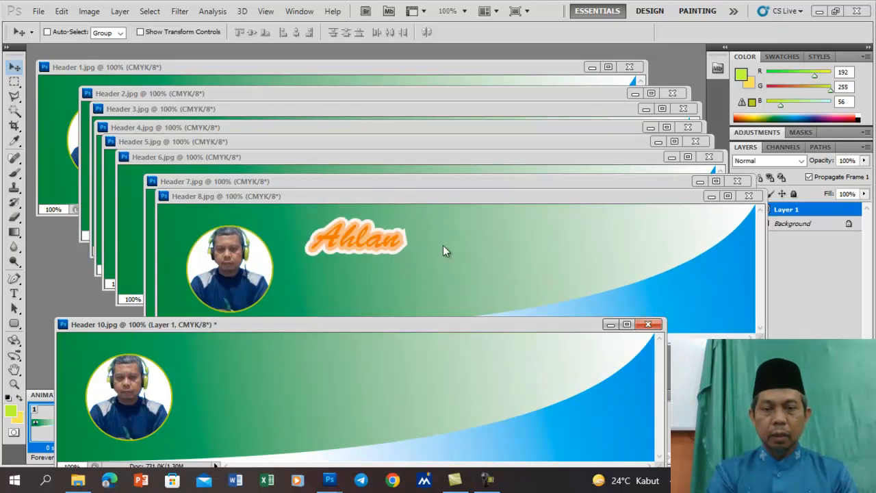
# Copy the Header 8 and Header 7 images into Header 10 as aligned layers, closing each source file once copied
pyautogui.click(416, 237)
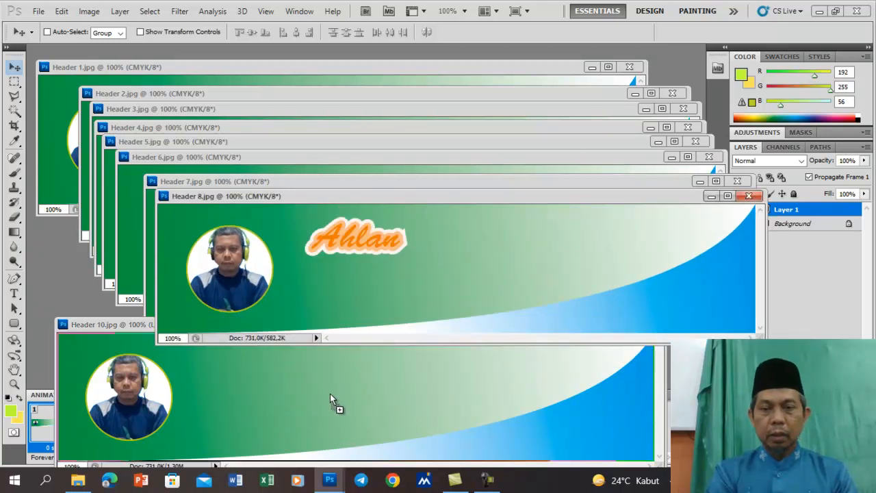
pyautogui.moveTo(329, 395); pyautogui.dragTo(361, 378)
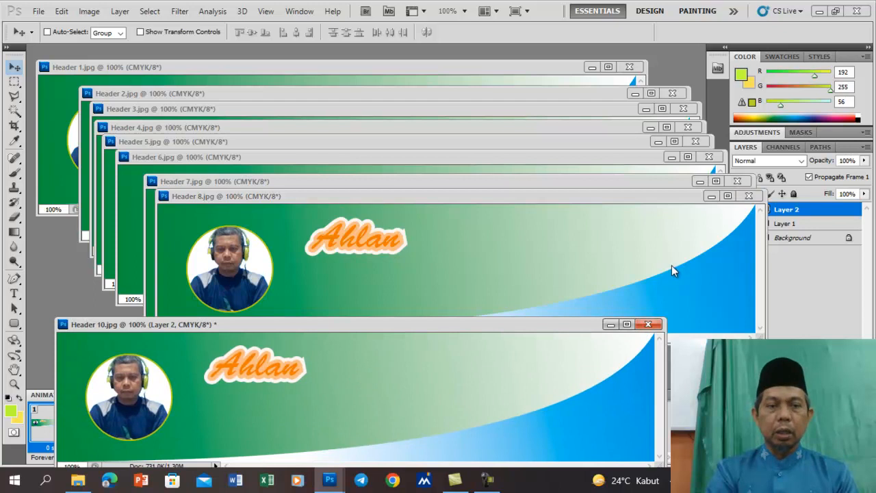
pyautogui.click(748, 197)
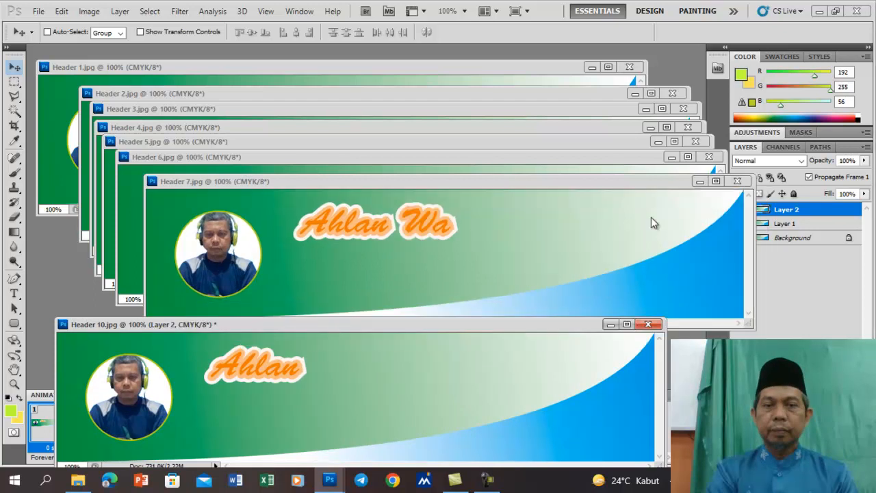
pyautogui.moveTo(520, 223); pyautogui.dragTo(399, 377)
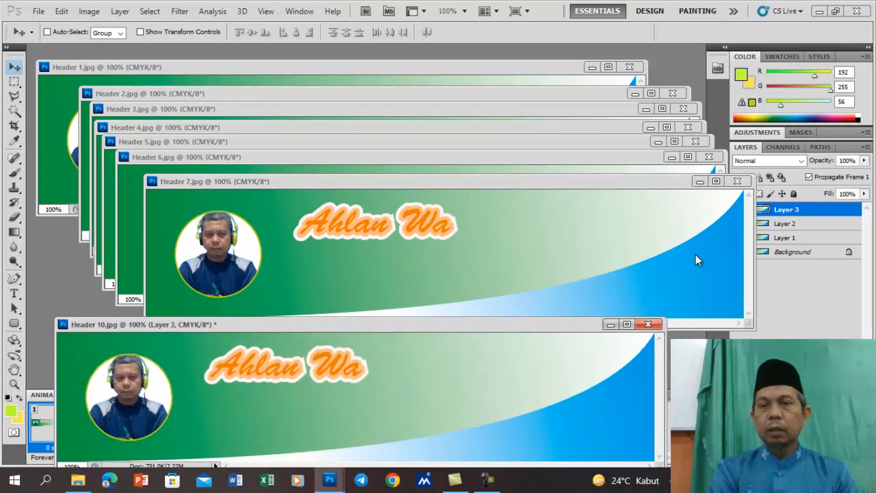
pyautogui.click(738, 182)
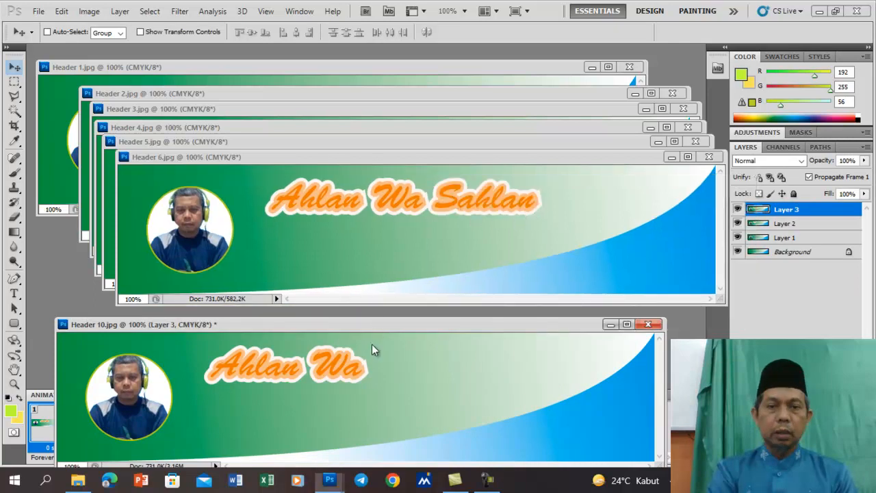
# Copy the Header 6 image into Header 10, align it with the layers beneath, and close Header 6
pyautogui.moveTo(348, 396); pyautogui.dragTo(341, 402)
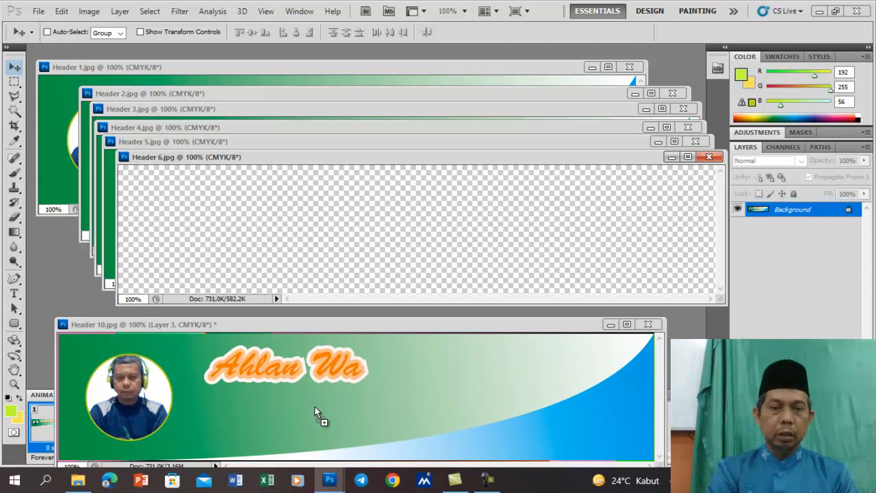
pyautogui.moveTo(244, 394); pyautogui.dragTo(243, 394)
pyautogui.moveTo(338, 414); pyautogui.dragTo(485, 381)
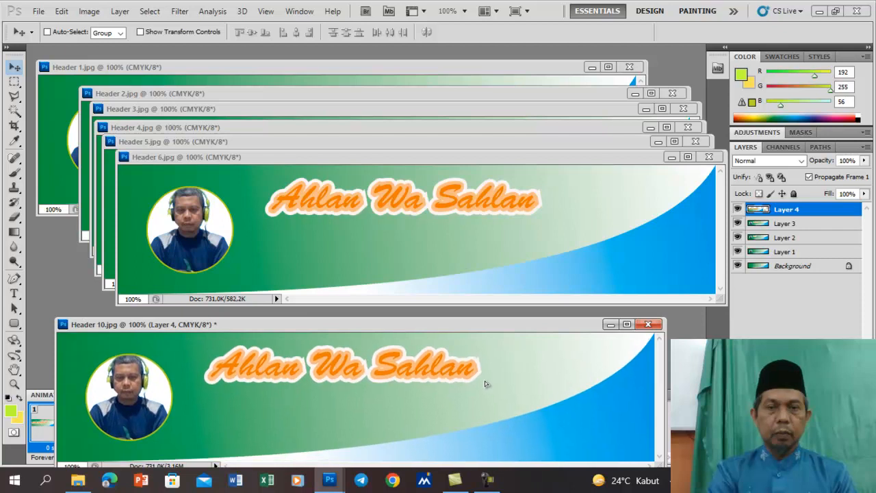
pyautogui.click(710, 157)
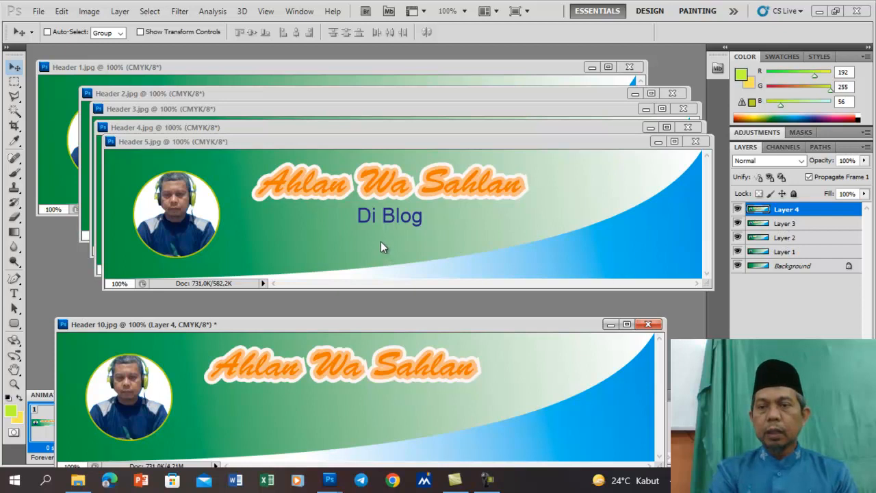
# Try to copy the Header 5 image into Header 10 as a new layer, and close Header 5
pyautogui.click(372, 200)
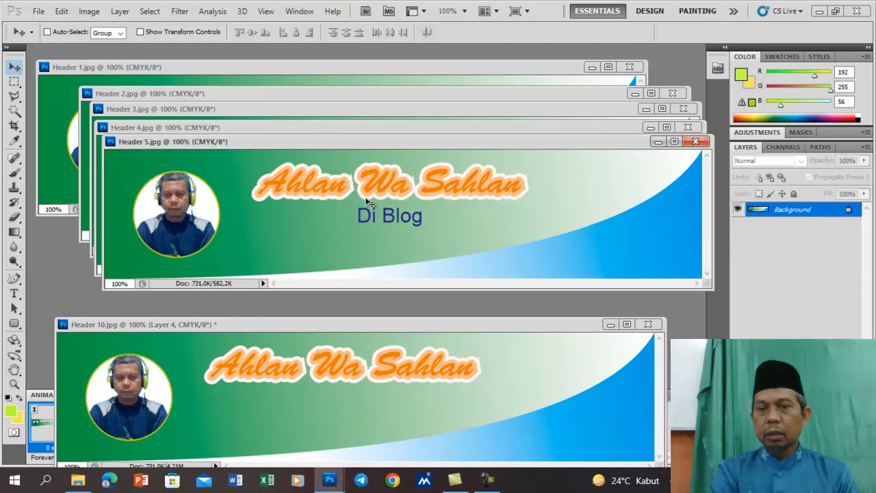
pyautogui.click(448, 342)
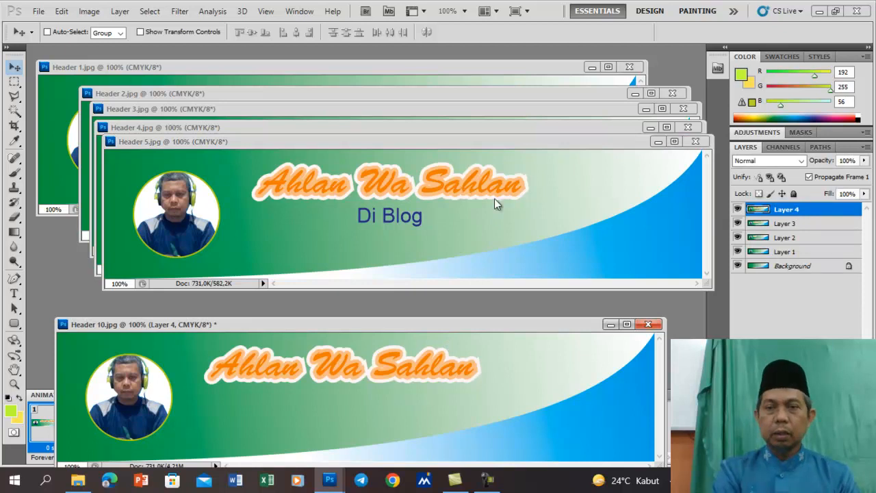
pyautogui.click(696, 141)
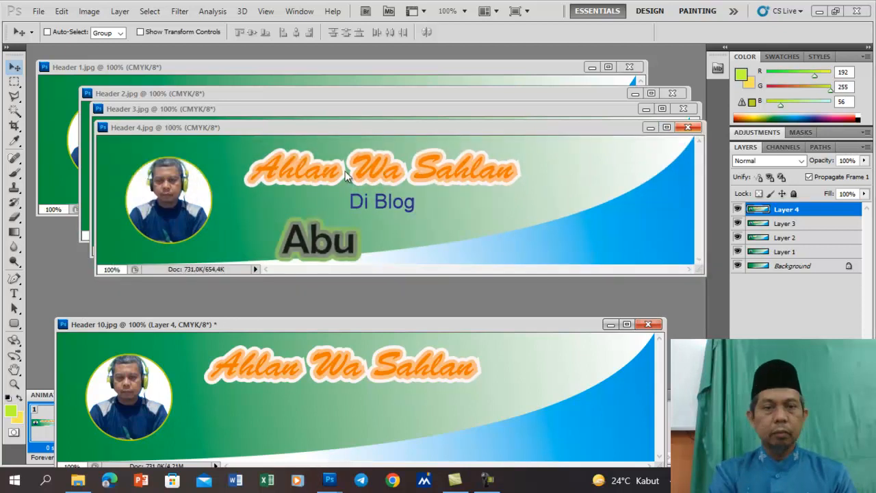
# Copy the Header 4 image into Header 10, align it with the existing artwork, and close Header 4
pyautogui.moveTo(342, 171); pyautogui.dragTo(308, 402)
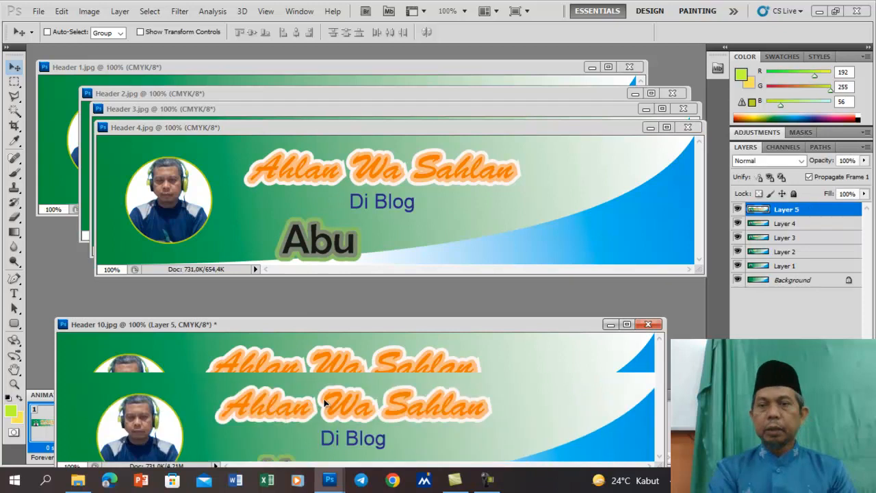
pyautogui.moveTo(323, 367); pyautogui.dragTo(322, 369)
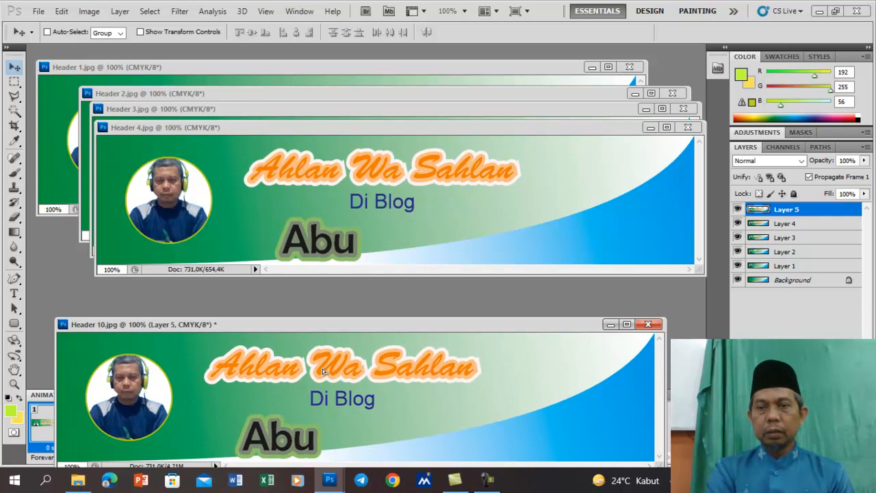
pyautogui.click(687, 128)
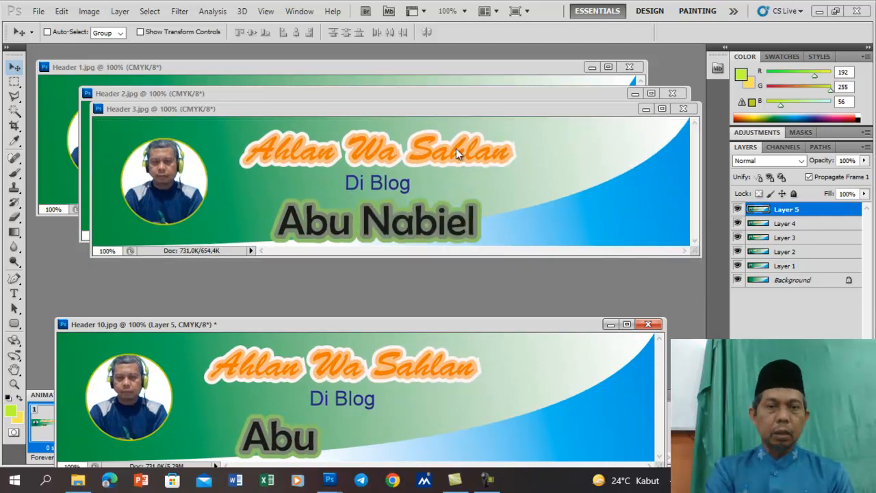
# Add the Header 3 image to Header 10 as an aligned top layer and close Header 3
pyautogui.click(367, 149)
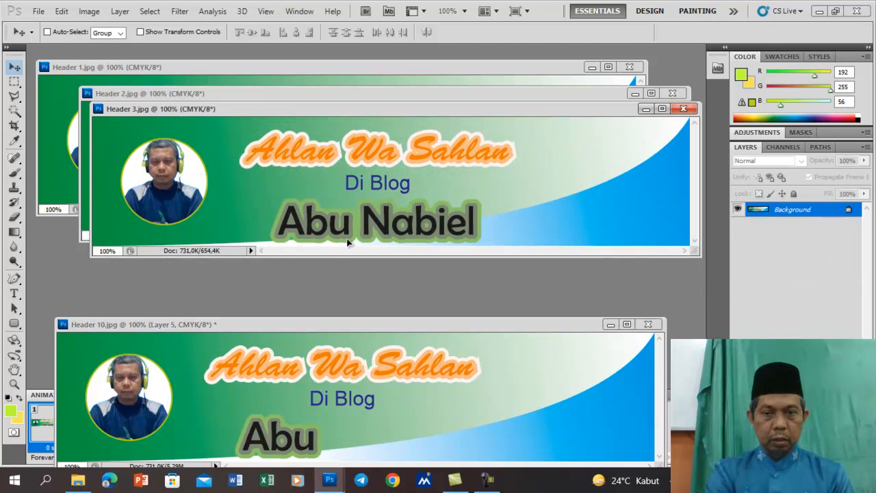
pyautogui.moveTo(345, 337); pyautogui.dragTo(344, 388)
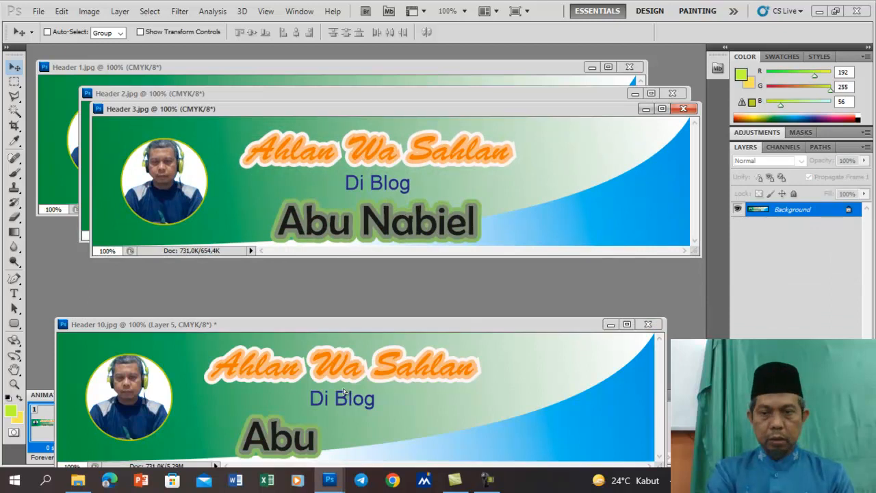
pyautogui.moveTo(381, 417); pyautogui.dragTo(362, 394)
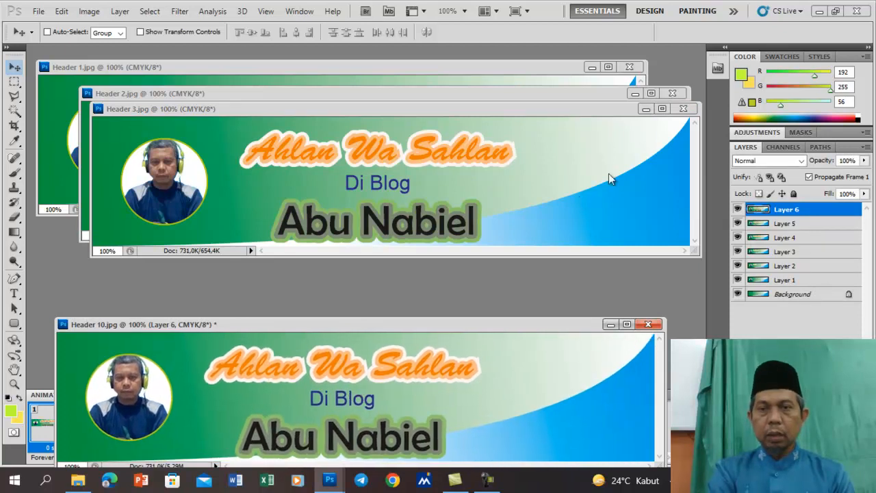
pyautogui.click(682, 109)
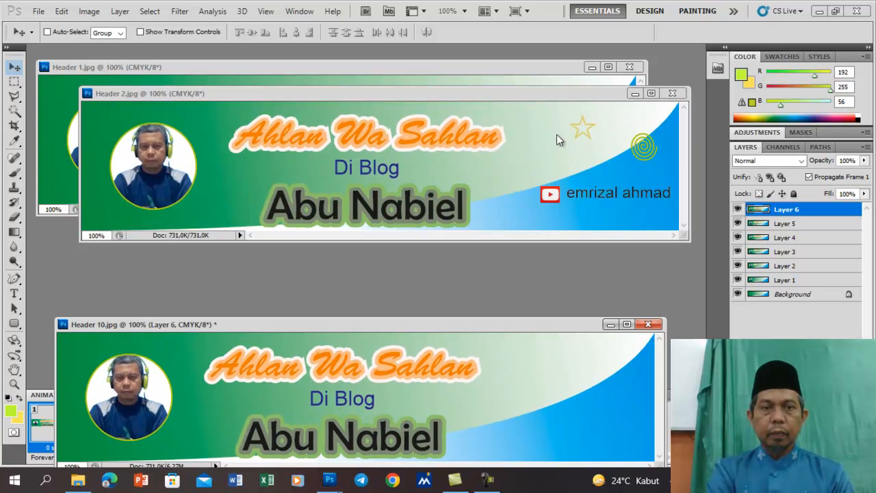
# Copy the Header 2 image into Header 10, line it up with the layers beneath, and close Header 2
pyautogui.moveTo(466, 136); pyautogui.dragTo(402, 384)
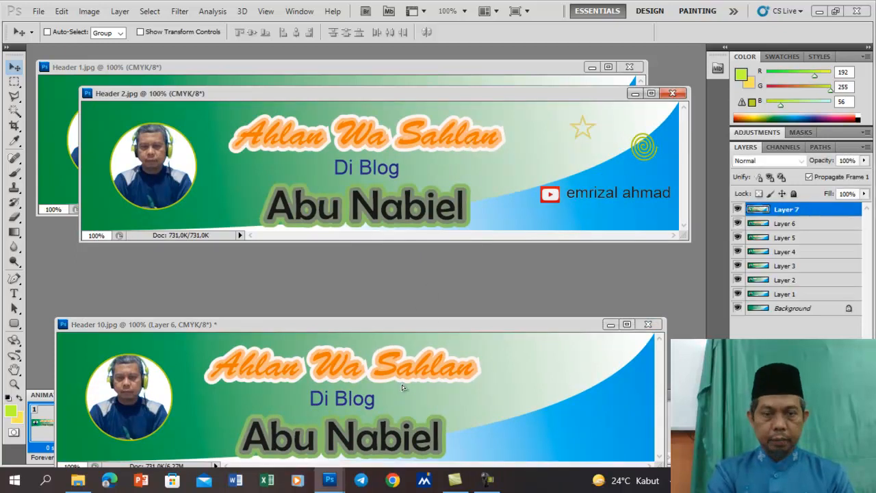
pyautogui.moveTo(400, 383); pyautogui.dragTo(438, 370)
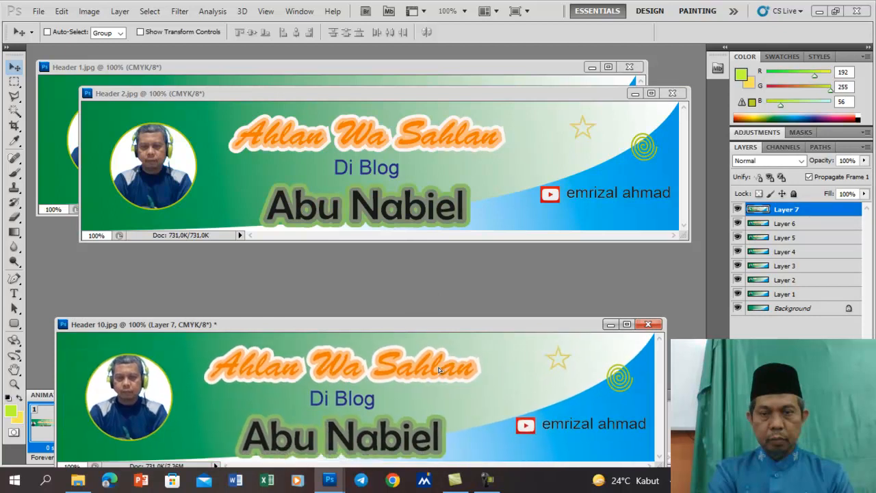
pyautogui.click(672, 94)
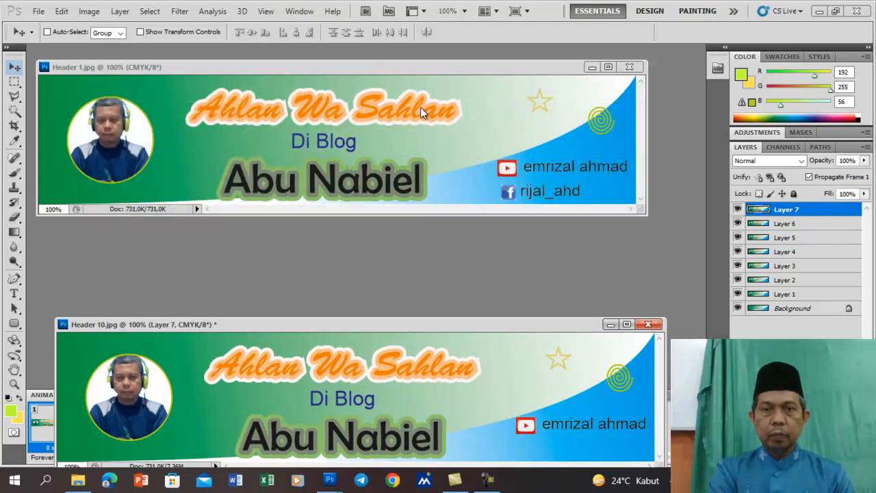
# Add the Header 1 image to Header 10 as an aligned layer, close Header 1, and move the Header 10 window clear of the animation frames
pyautogui.moveTo(408, 107); pyautogui.dragTo(428, 370)
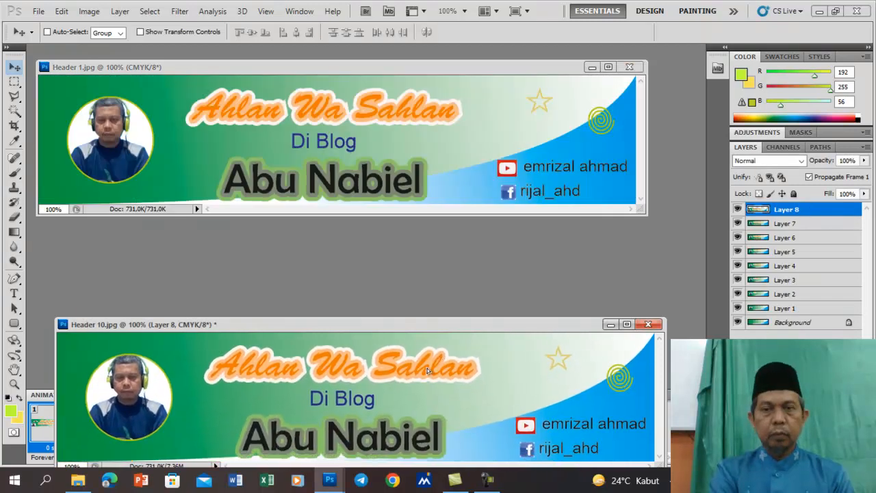
pyautogui.click(629, 67)
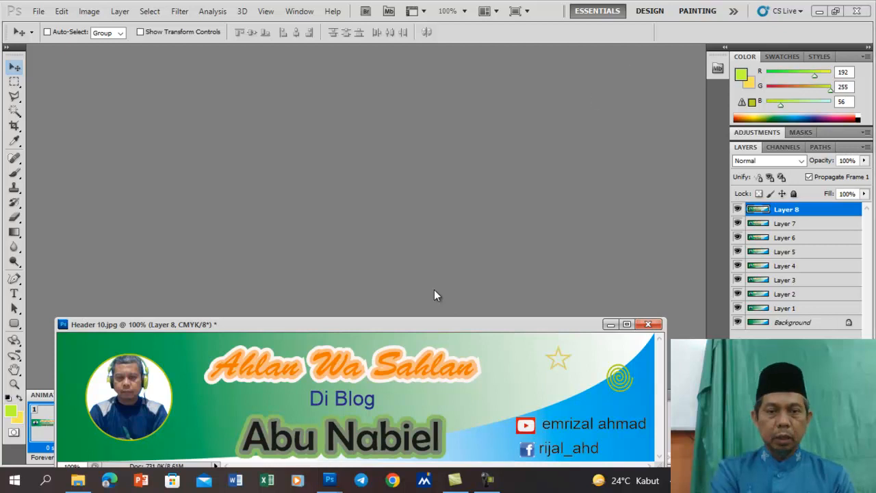
pyautogui.moveTo(419, 326); pyautogui.dragTo(424, 168)
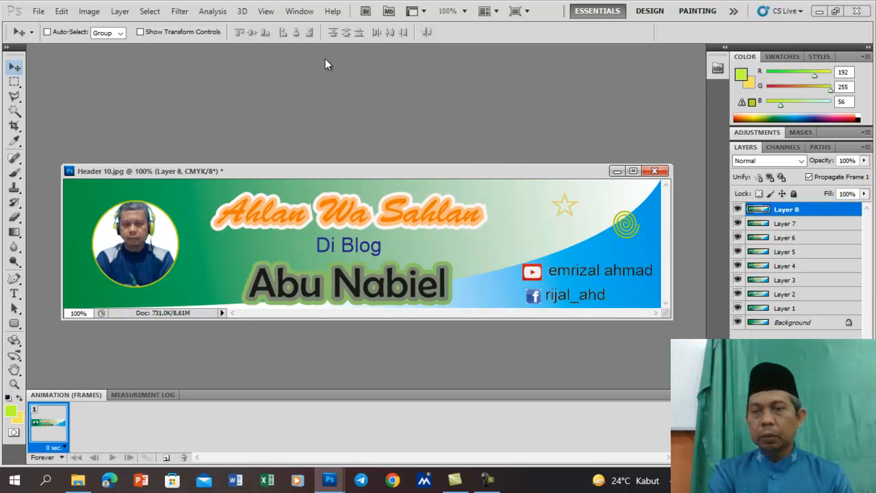
# Hide the Animation panel and display it again
pyautogui.click(296, 12)
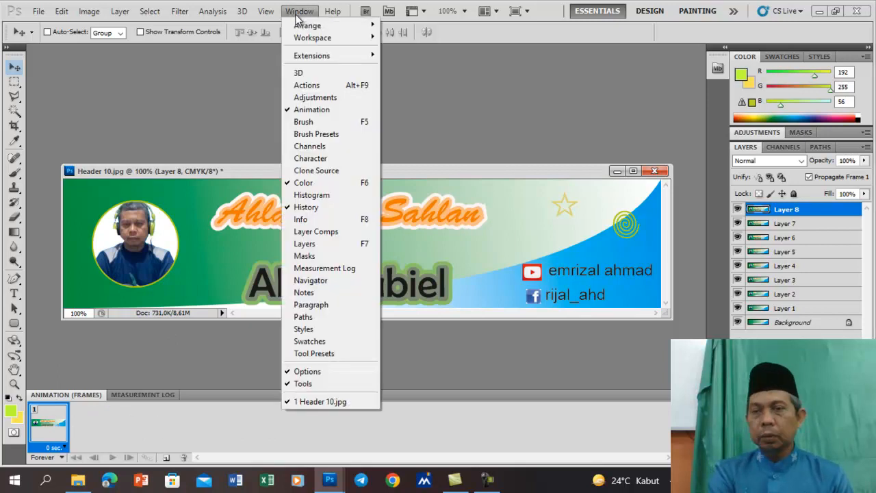
pyautogui.click(308, 109)
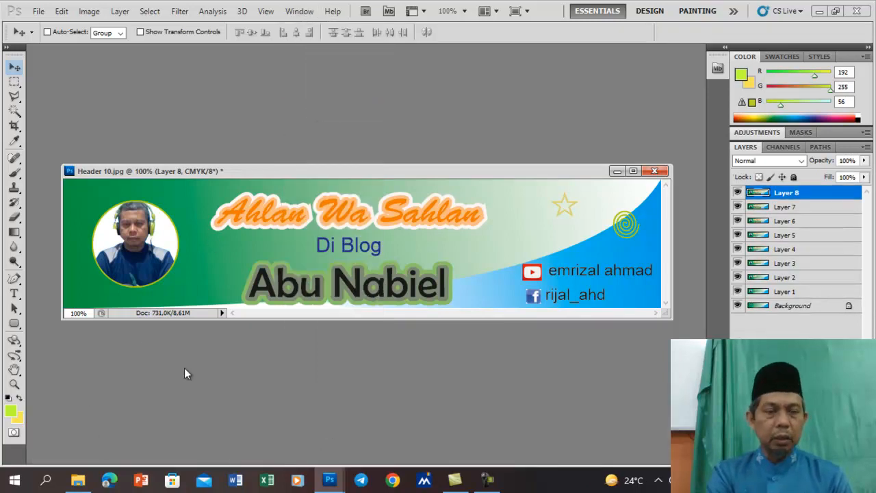
pyautogui.click(299, 11)
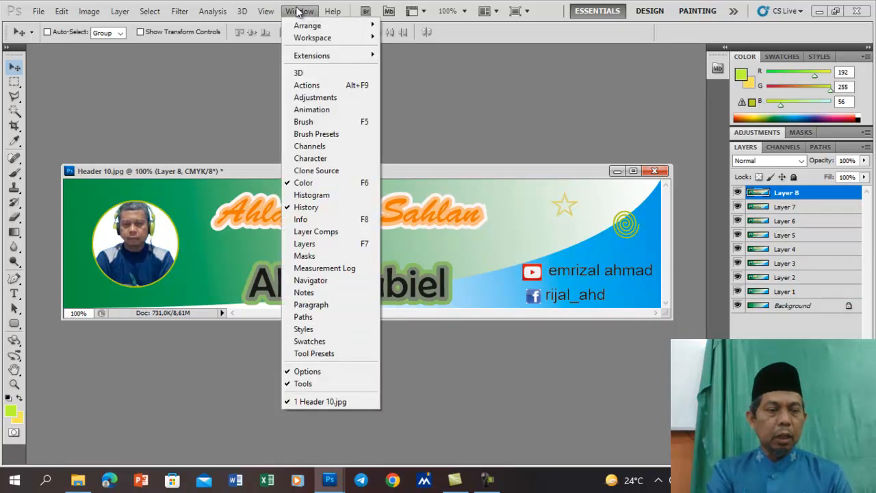
pyautogui.click(297, 111)
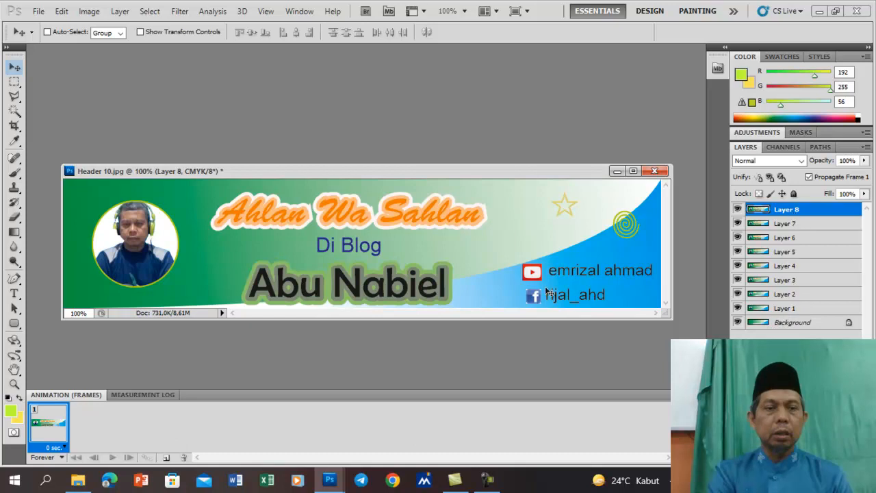
# Duplicate the animation frame eight times so the header animation has nine frames
pyautogui.click(166, 457)
pyautogui.click(166, 458)
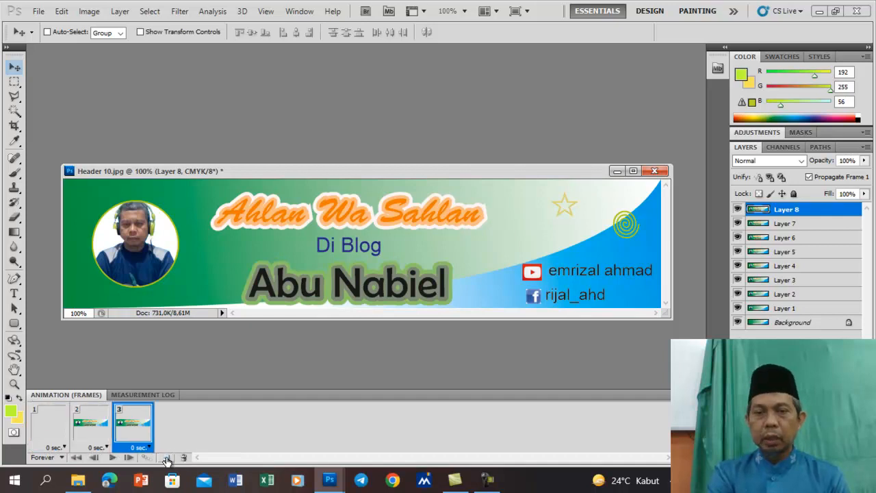
pyautogui.click(166, 457)
pyautogui.click(165, 458)
pyautogui.click(165, 458)
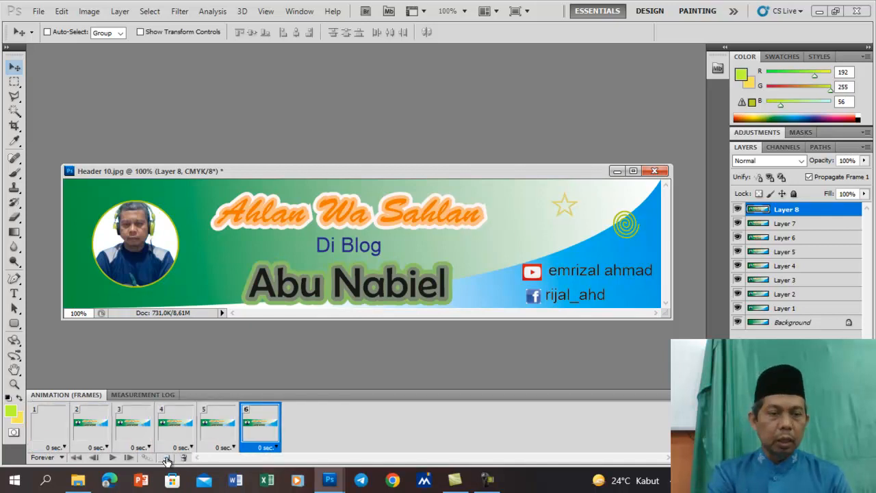
pyautogui.click(166, 458)
pyautogui.click(165, 458)
pyautogui.click(166, 457)
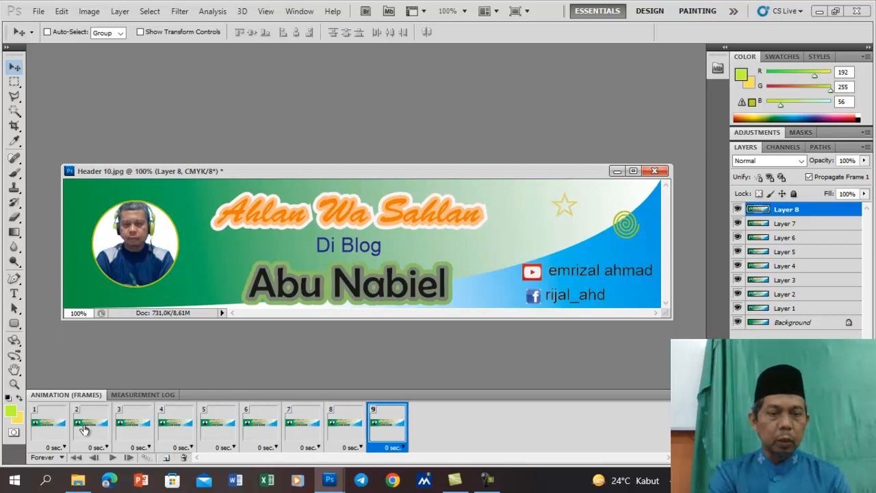
# For frame 1, hide Layer 1 through Layer 8 so that only the Background layer shows
pyautogui.click(58, 429)
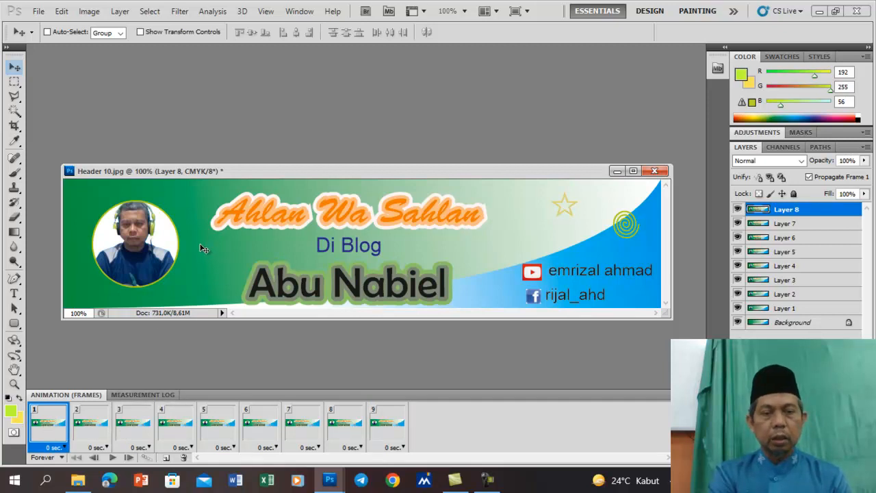
pyautogui.click(738, 308)
pyautogui.click(737, 293)
pyautogui.click(738, 280)
pyautogui.click(737, 266)
pyautogui.click(737, 251)
pyautogui.click(737, 238)
pyautogui.click(737, 224)
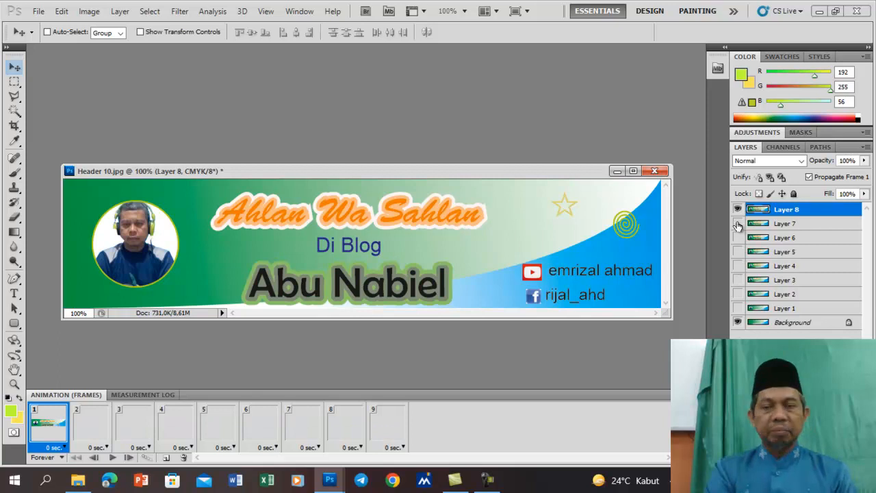
pyautogui.click(738, 209)
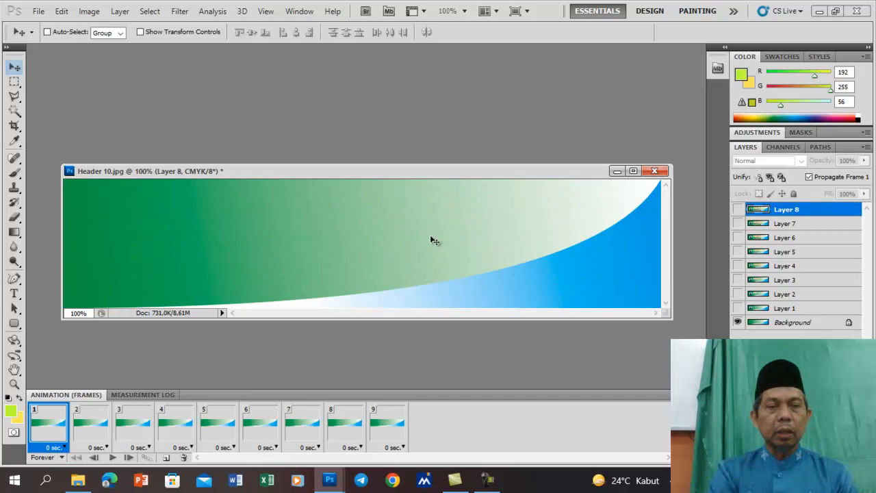
# Hide the Background in frames 2 and 3, showing only Layer 1 in frame 2 and only Layer 2 in frame 3
pyautogui.click(97, 439)
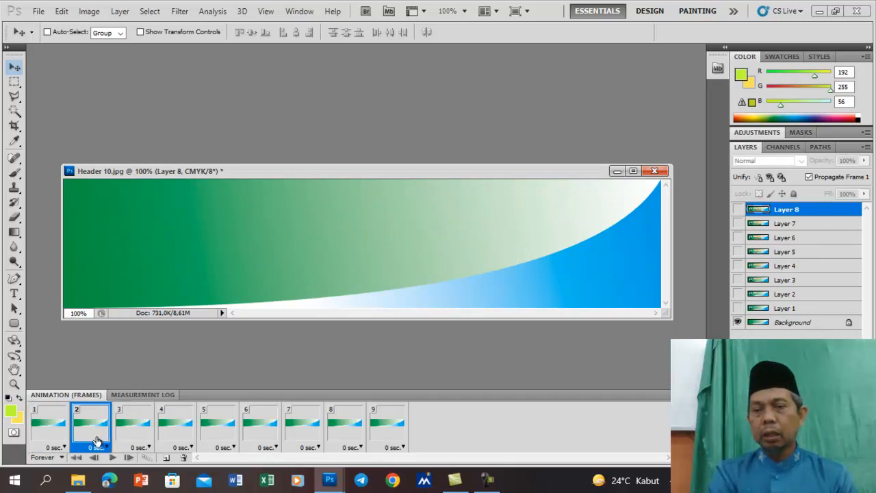
pyautogui.click(739, 321)
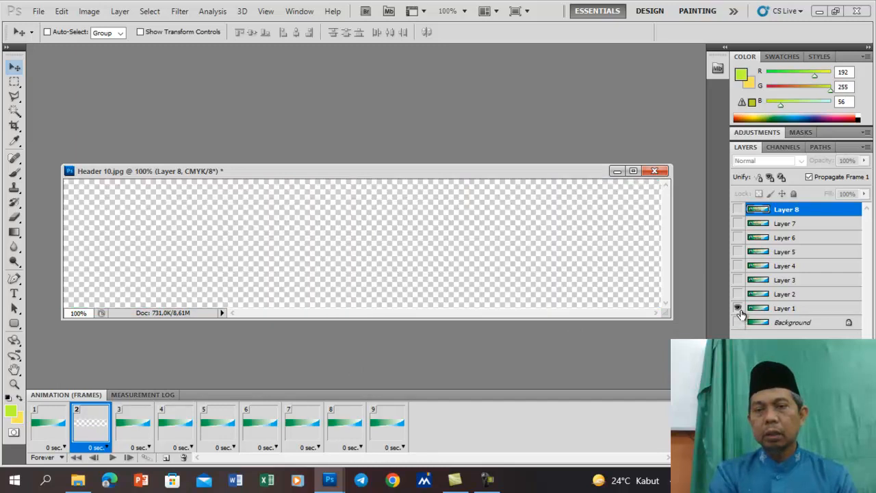
pyautogui.click(739, 309)
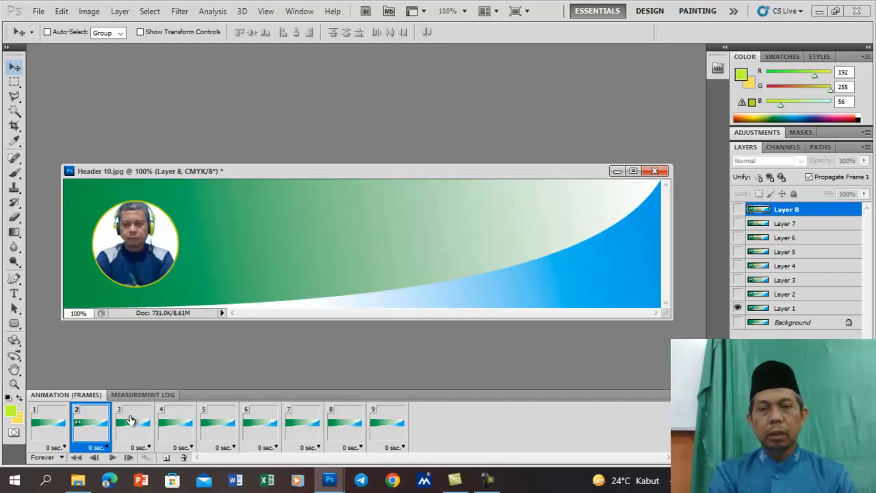
pyautogui.click(130, 419)
pyautogui.click(737, 322)
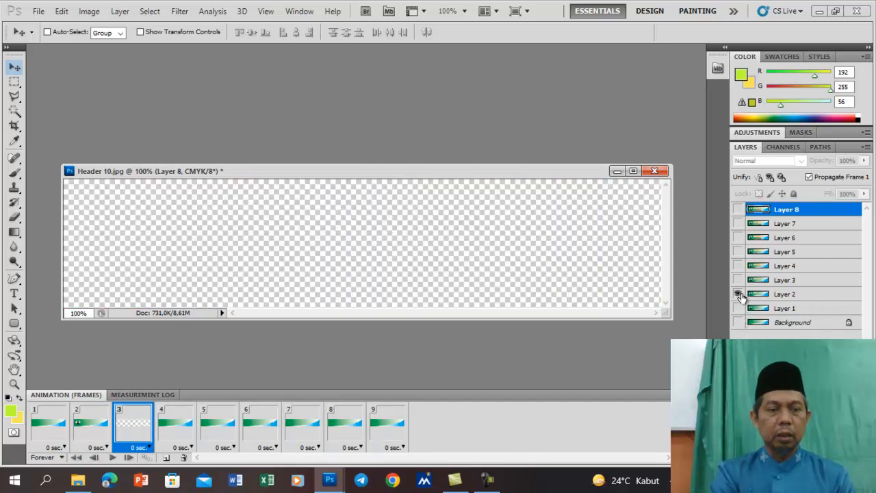
pyautogui.click(737, 294)
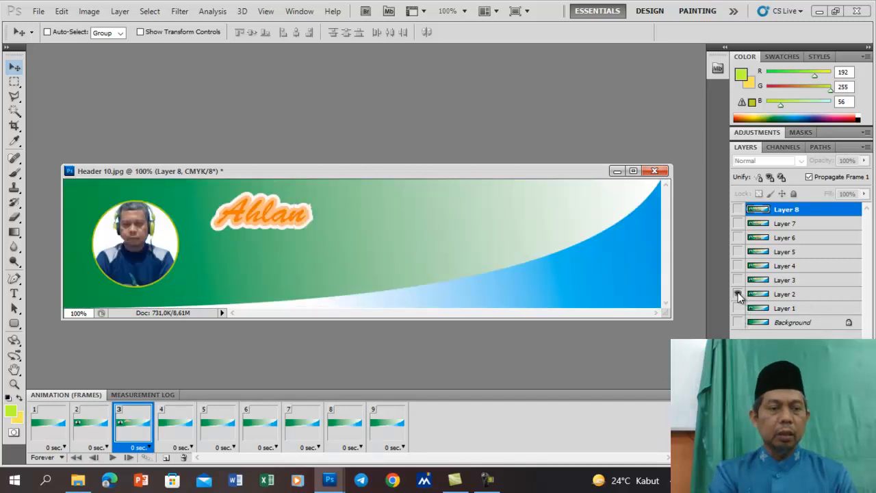
# Hide the Background in frames 4 and 5, showing only Layer 3 in frame 4 and only Layer 4 in frame 5
pyautogui.click(184, 419)
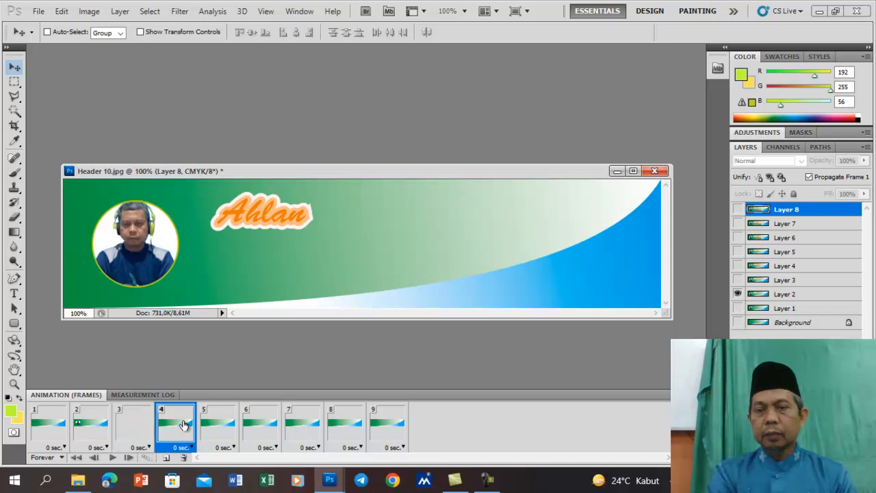
pyautogui.click(737, 322)
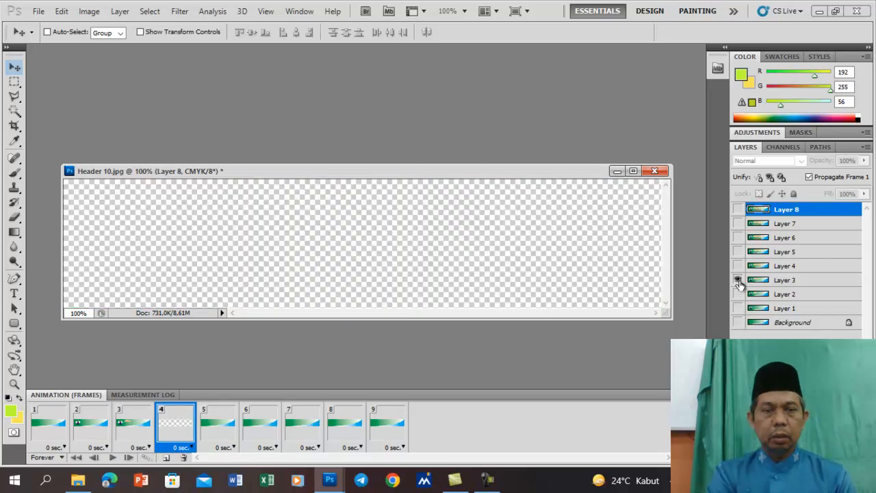
pyautogui.click(738, 280)
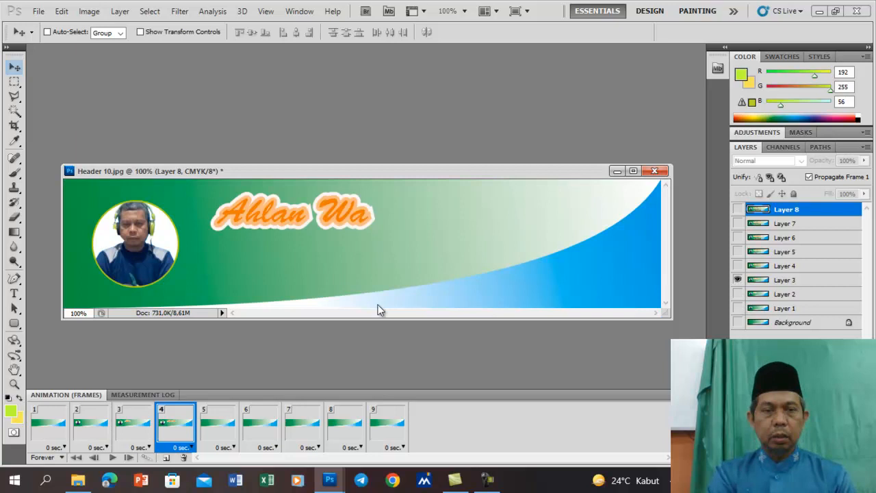
pyautogui.click(220, 427)
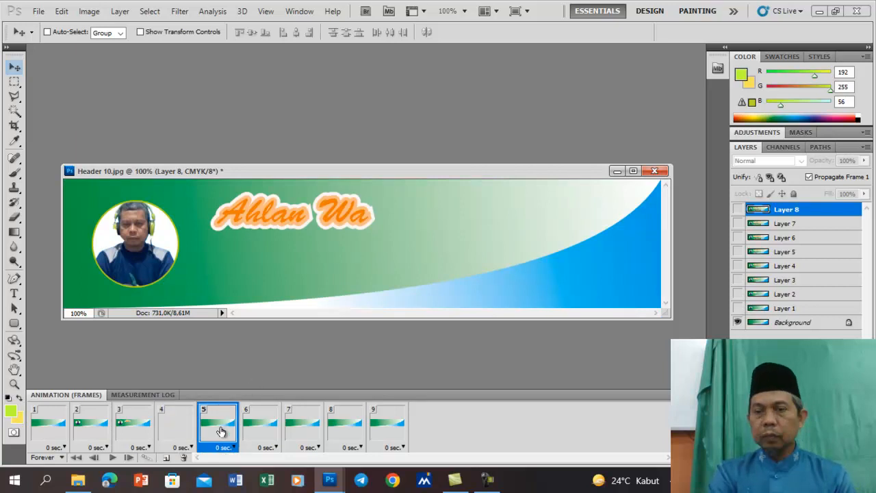
pyautogui.click(737, 323)
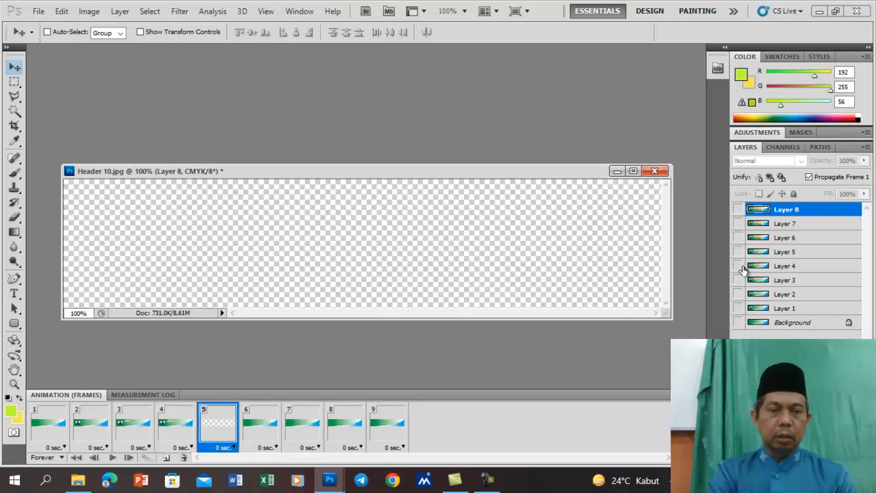
pyautogui.click(738, 266)
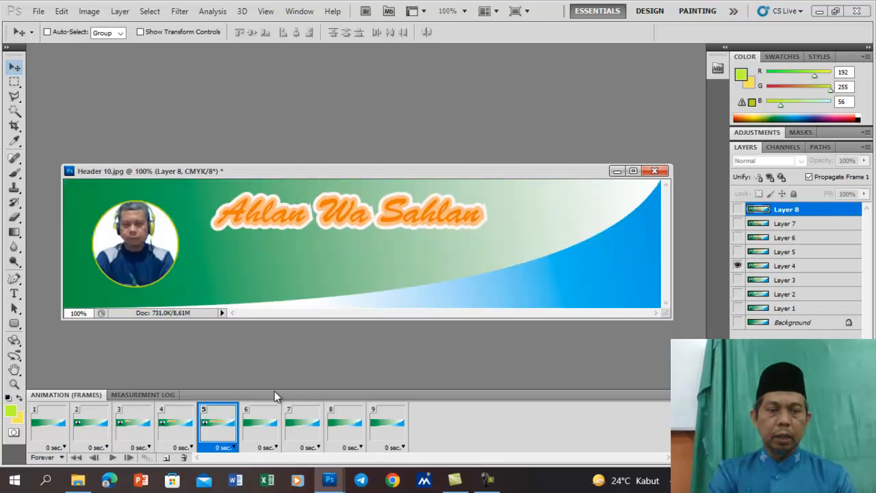
# Hide the Background in frames 6 and 7, showing only Layer 5 in frame 6 and only Layer 6 in frame 7
pyautogui.click(254, 431)
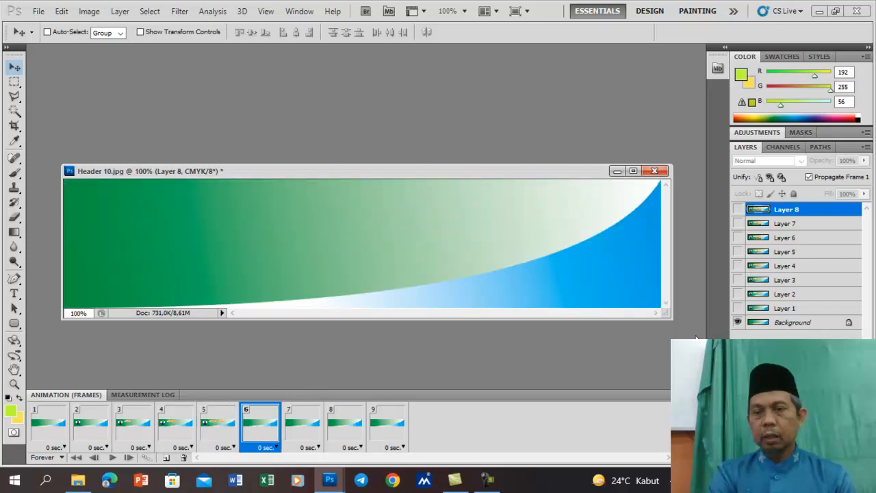
pyautogui.click(737, 323)
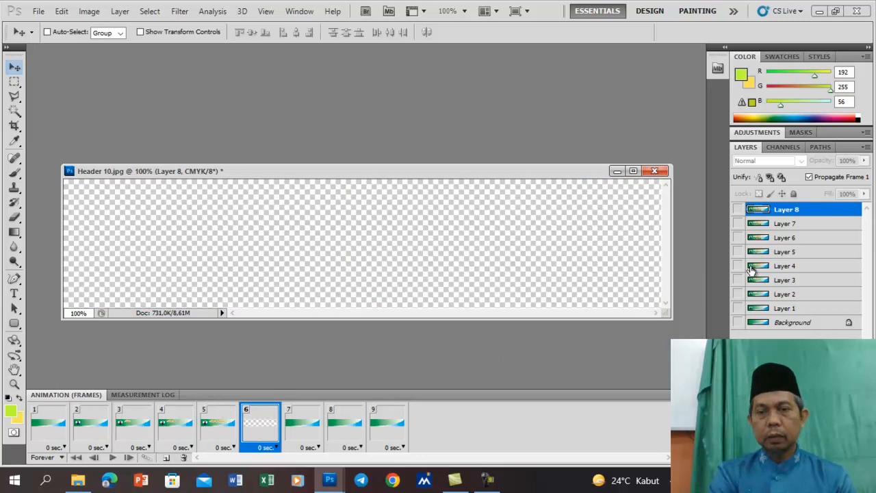
pyautogui.click(737, 252)
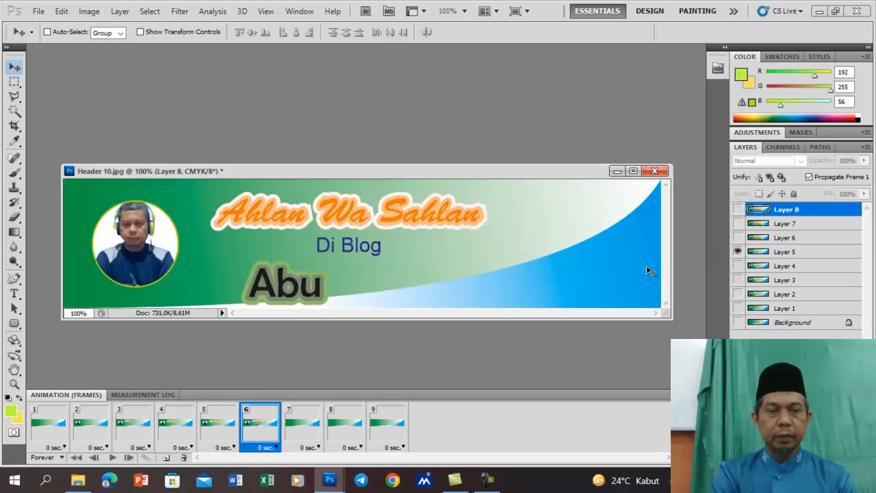
pyautogui.click(312, 425)
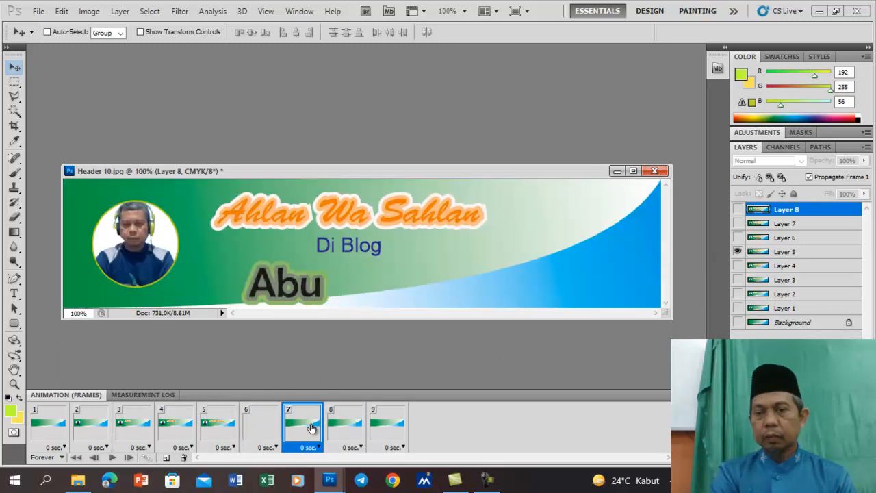
pyautogui.click(738, 322)
pyautogui.click(738, 237)
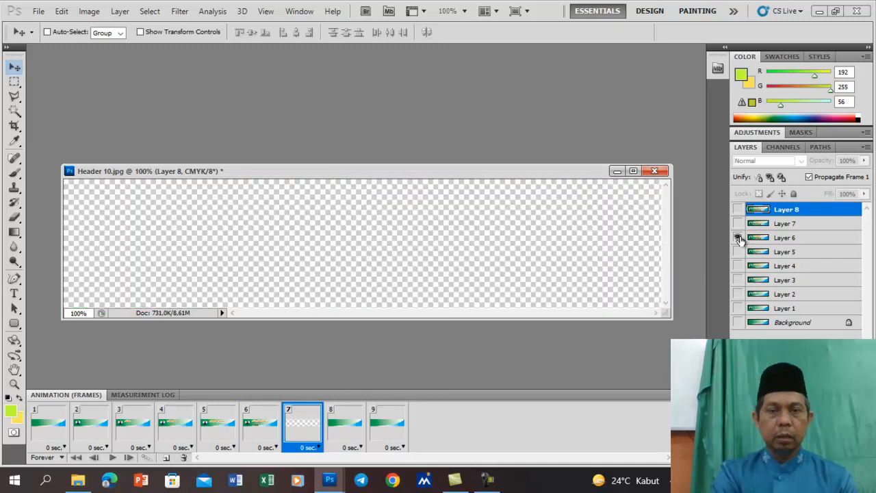
# Hide the Background in frames 8 and 9, showing only Layer 7 in frame 8 and only Layer 8 in frame 9
pyautogui.click(342, 417)
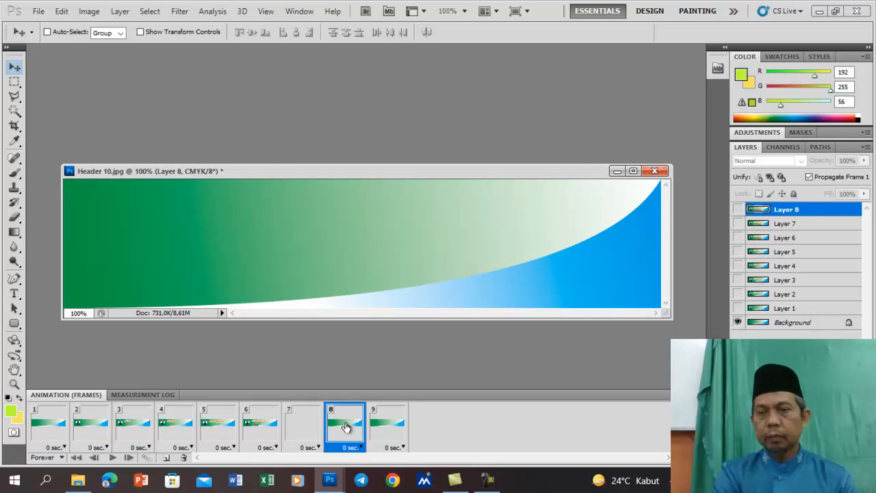
pyautogui.click(738, 323)
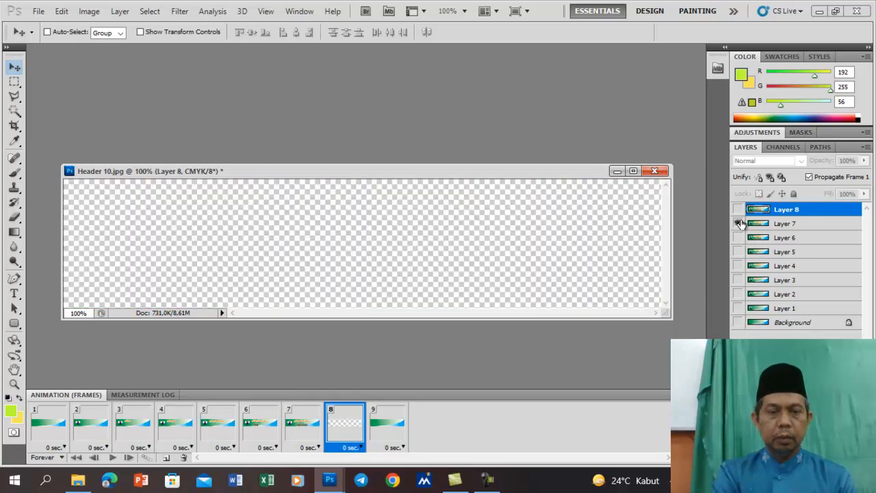
pyautogui.click(737, 223)
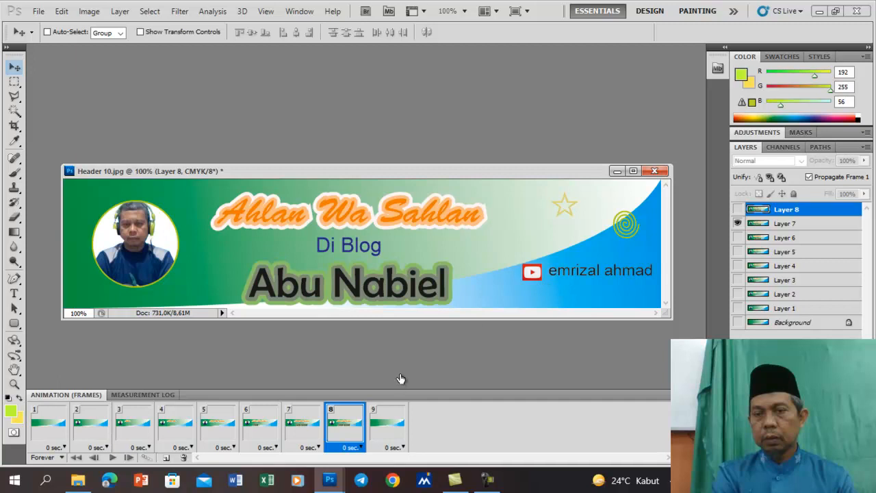
pyautogui.click(385, 426)
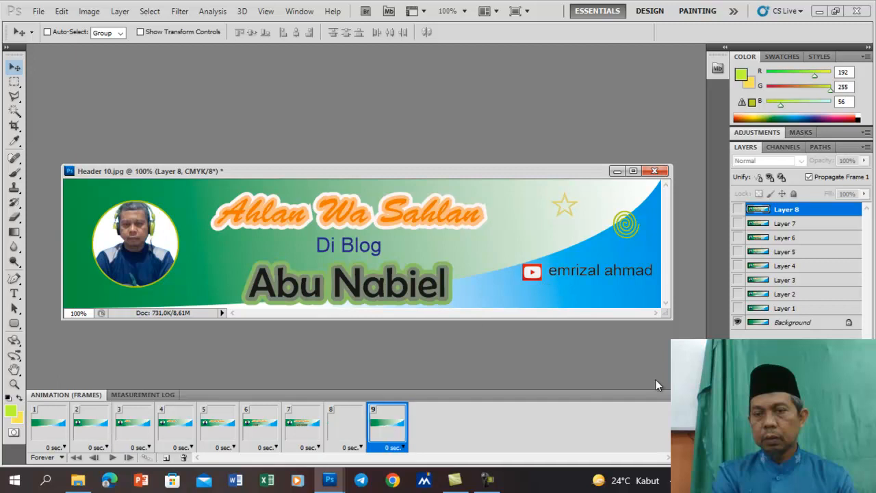
pyautogui.click(738, 322)
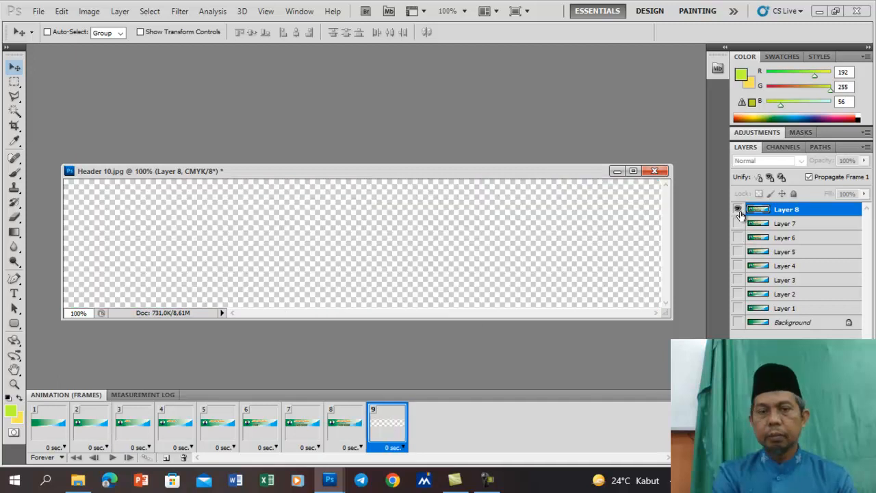
pyautogui.click(737, 209)
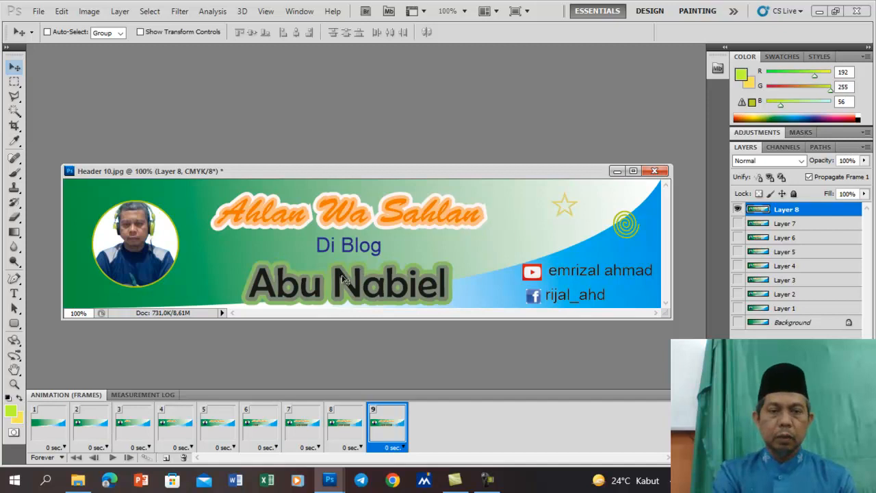
# Play the nine-frame animation to check its speed and stop the playback
pyautogui.click(112, 458)
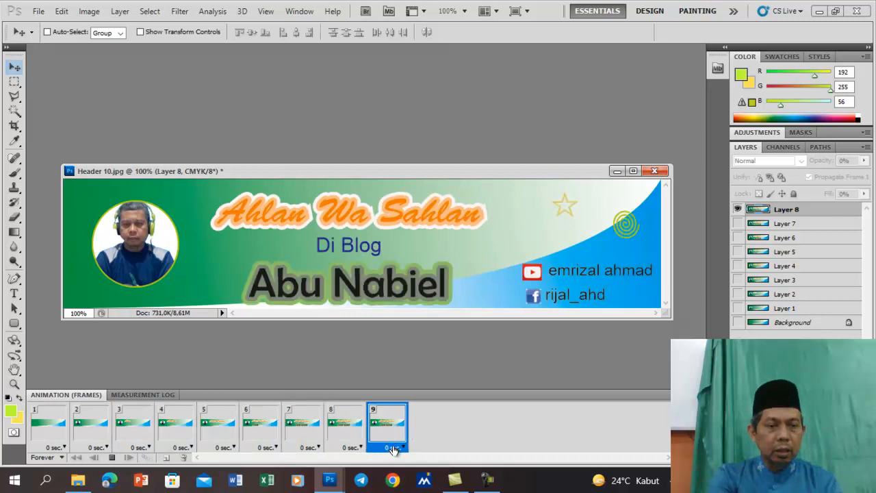
pyautogui.click(112, 457)
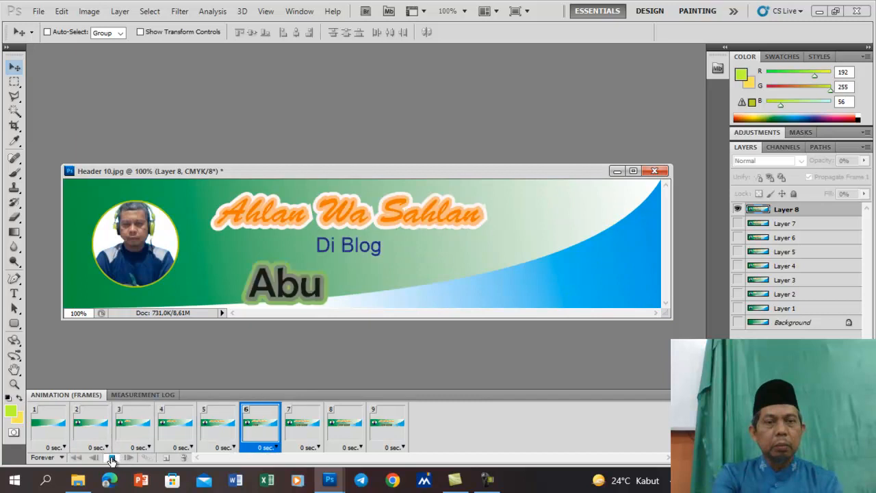
# Set the delay of all nine animation frames to 0.5 seconds and play the animation
pyautogui.click(50, 433)
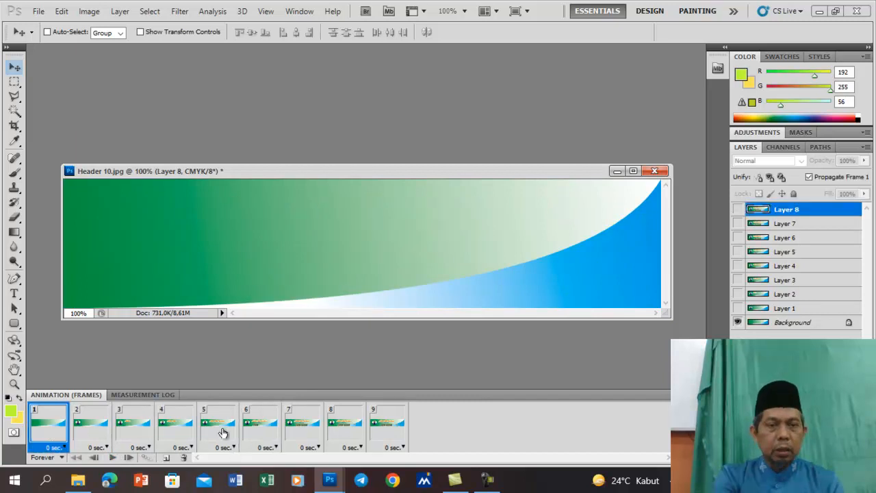
pyautogui.keyDown('shift'); pyautogui.click(387, 429); pyautogui.keyUp('shift')
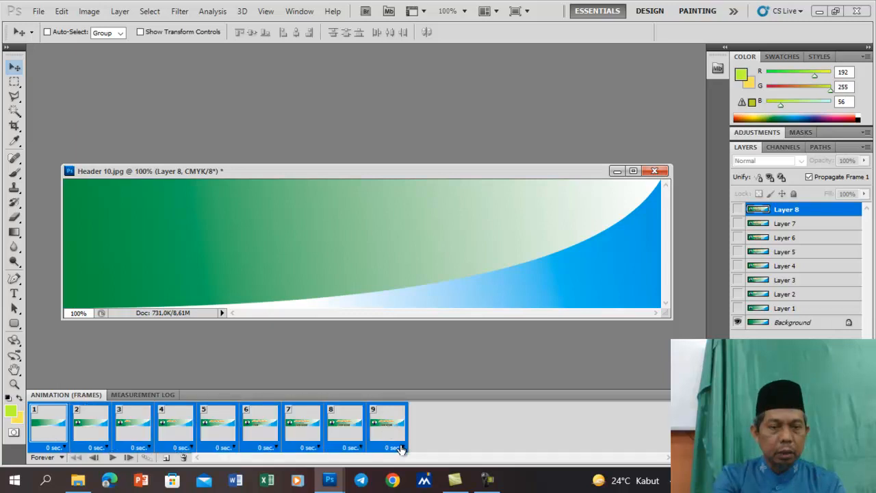
pyautogui.click(402, 448)
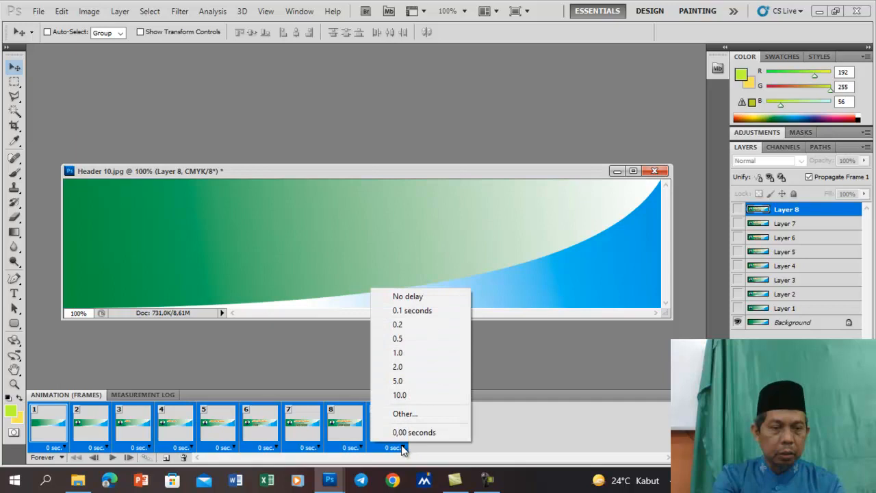
pyautogui.click(411, 341)
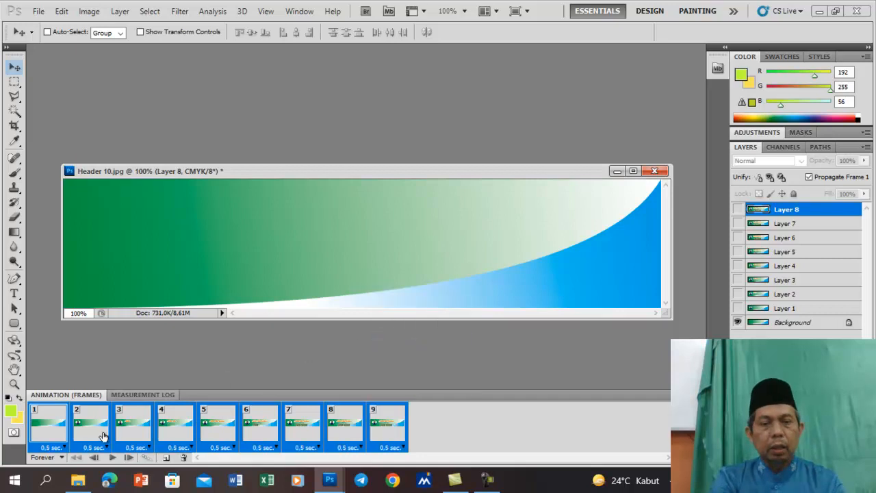
pyautogui.click(112, 458)
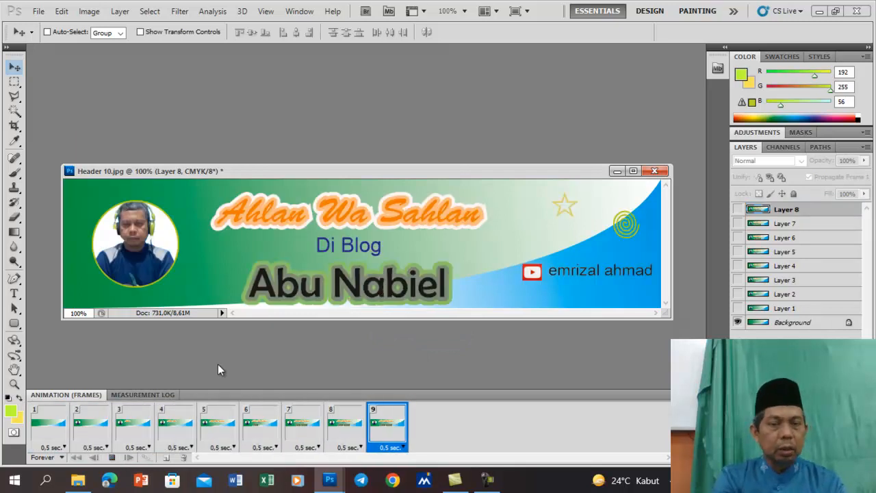
# Stop the animation playback and start a Save for Web & Devices export of the header as a GIF
pyautogui.click(114, 456)
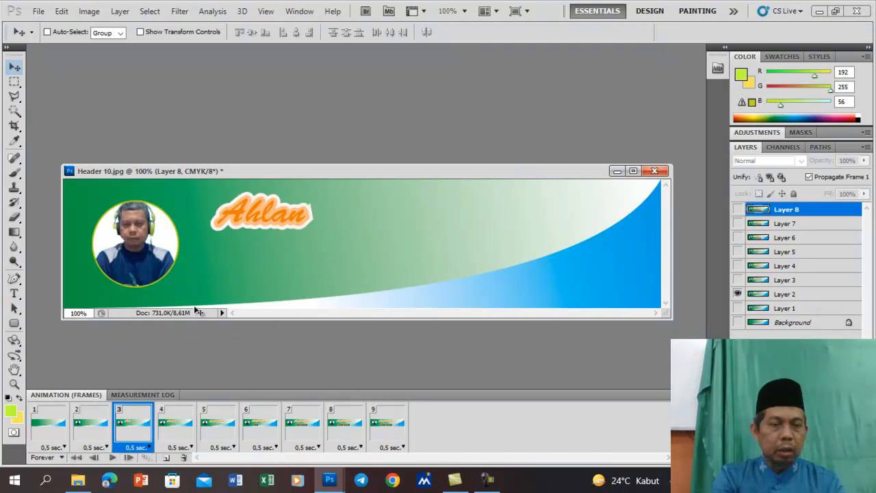
pyautogui.click(39, 11)
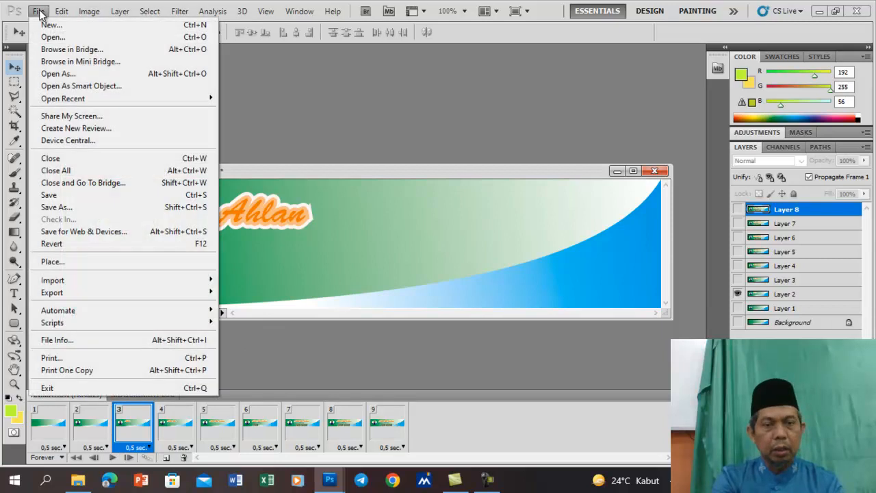
pyautogui.click(90, 232)
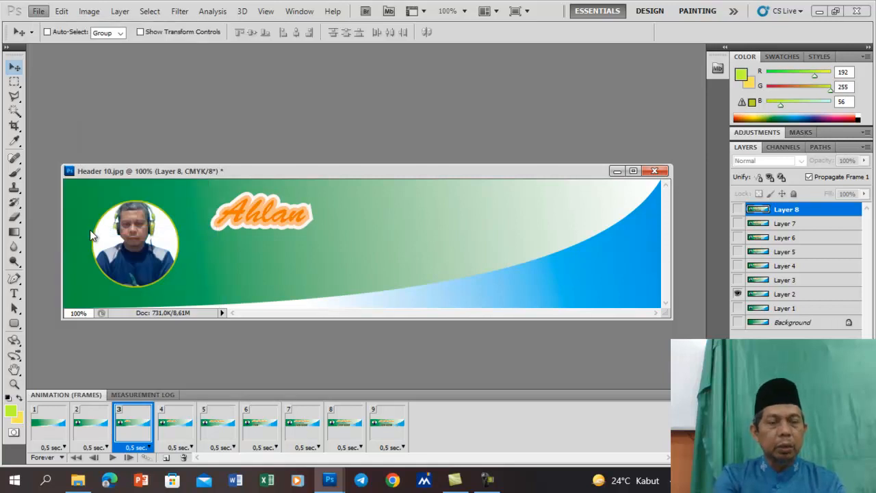
pyautogui.hotkey('ctrl', 'alt', 'shift', 's')
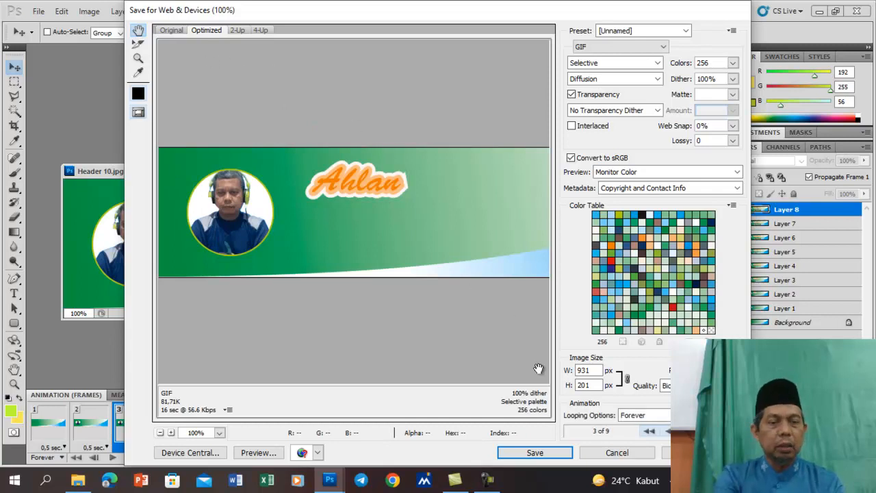
pyautogui.click(545, 456)
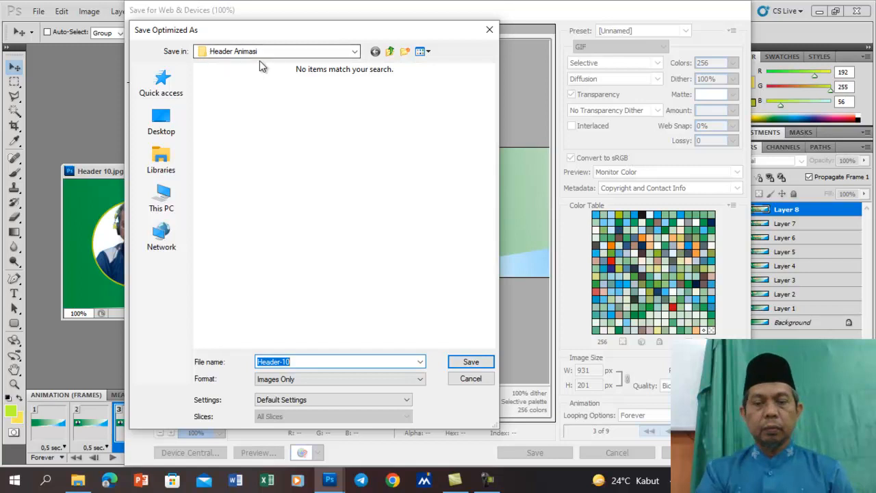
# Name the exported GIF Header-ANIMASI and save it as Images Only in the Header Animasi folder
pyautogui.click(301, 361)
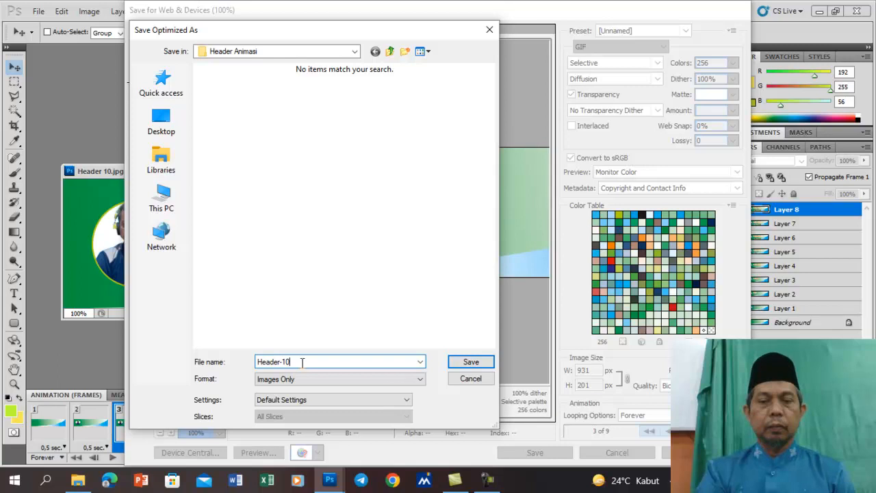
pyautogui.press('BackSpace')
pyautogui.press('BackSpace')
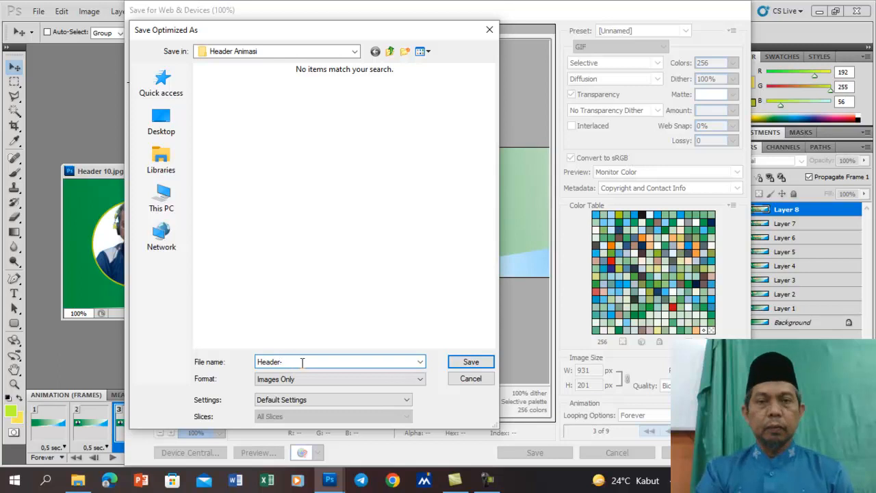
pyautogui.write('A')
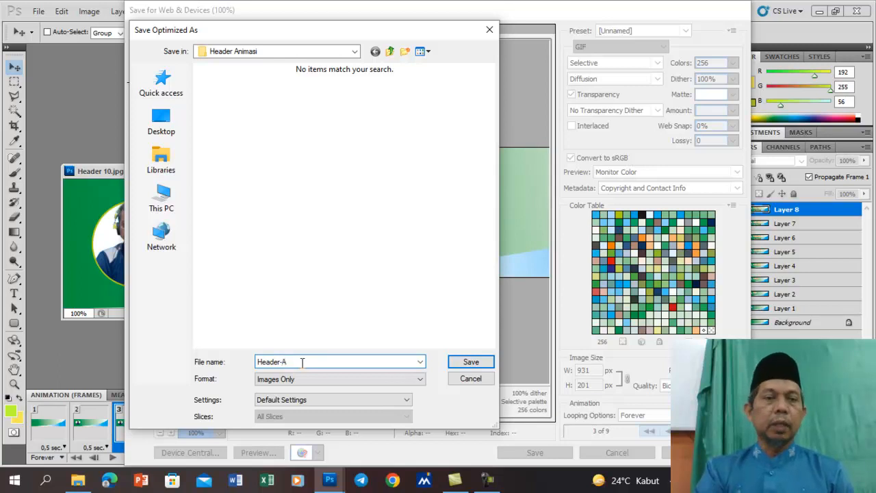
pyautogui.write('NIMASI')
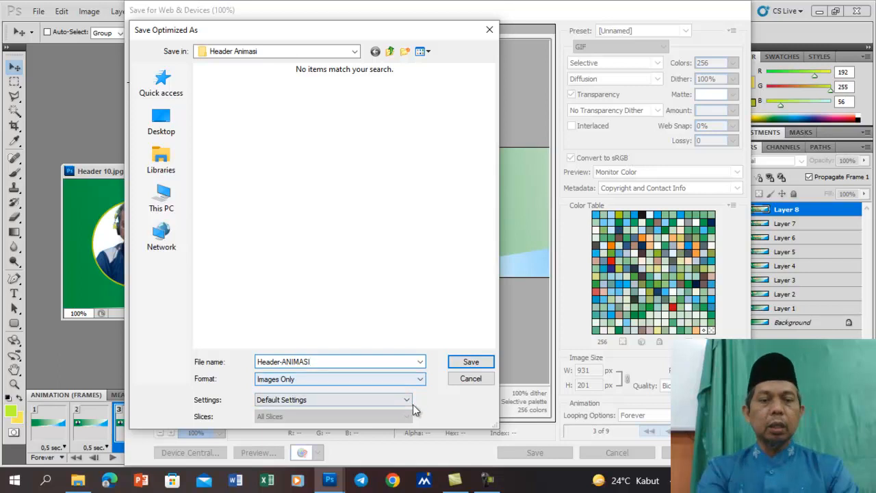
pyautogui.click(472, 363)
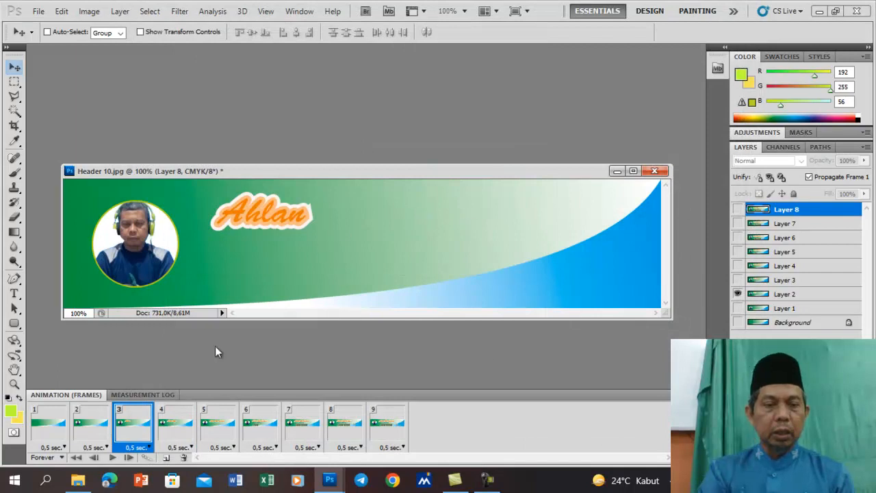
# Switch to File Explorer and open the Header-ANIMASI GIF from the Header Animasi folder to view it
pyautogui.click(81, 481)
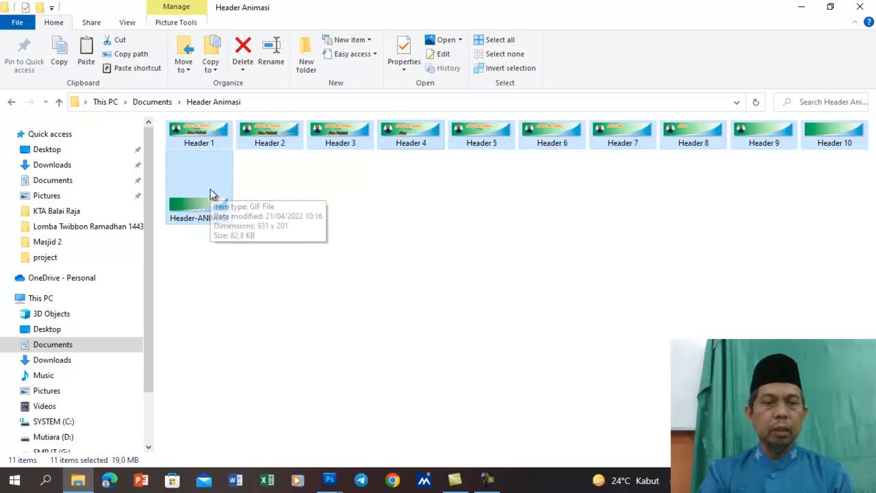
pyautogui.doubleClick(210, 189)
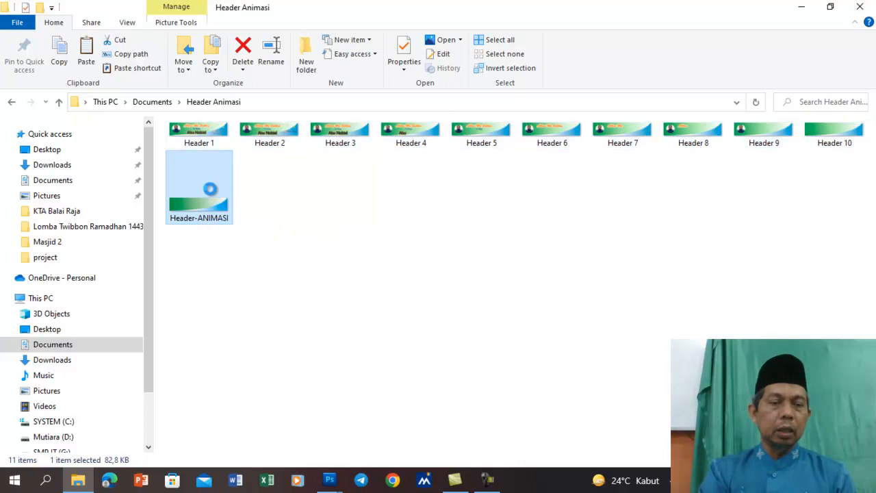